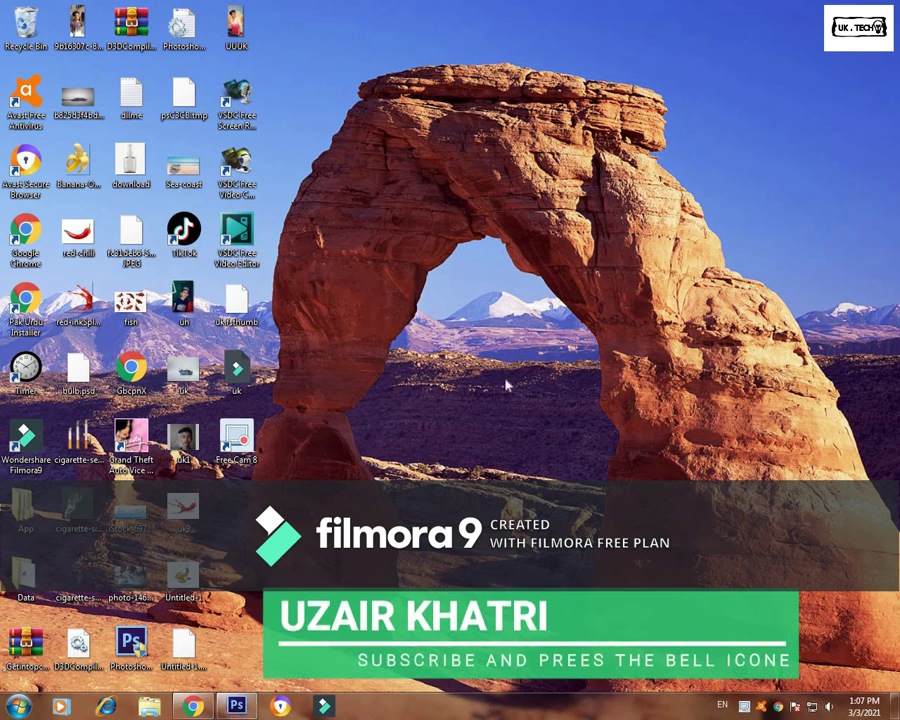
# Step: Refresh the desktop twice and briefly view the uk3 reference picture
pyautogui.rightClick(434, 253)
pyautogui.click(460, 286)
pyautogui.rightClick(447, 272)
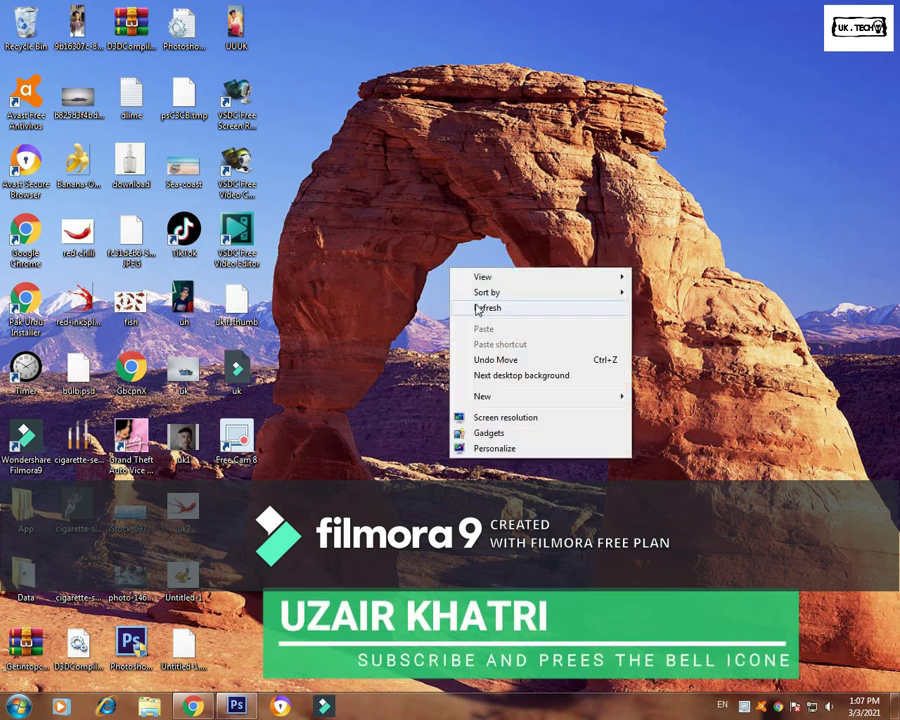
pyautogui.click(462, 302)
pyautogui.doubleClick(183, 505)
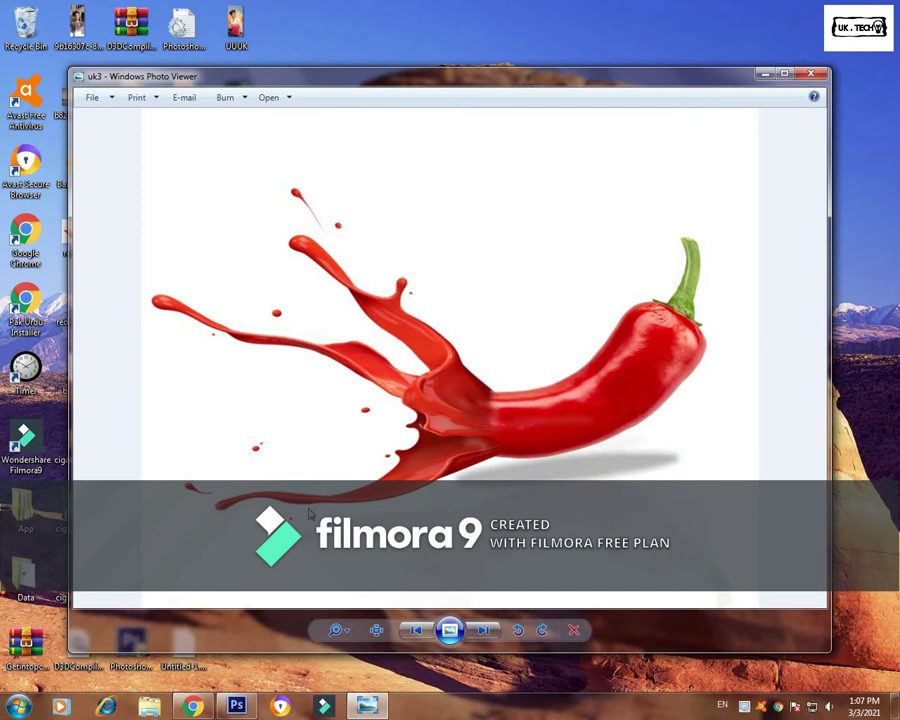
pyautogui.click(812, 77)
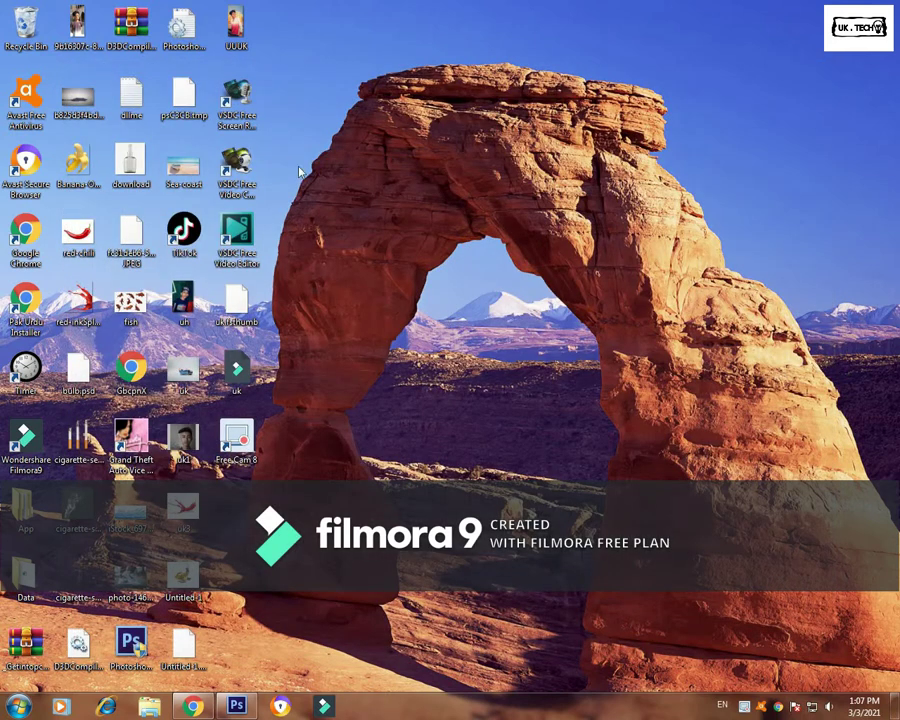
# Step: Create a new Photo-preset document sized Landscape, 4 x 6 at 300 ppi in maximized Photoshop
pyautogui.click(247, 705)
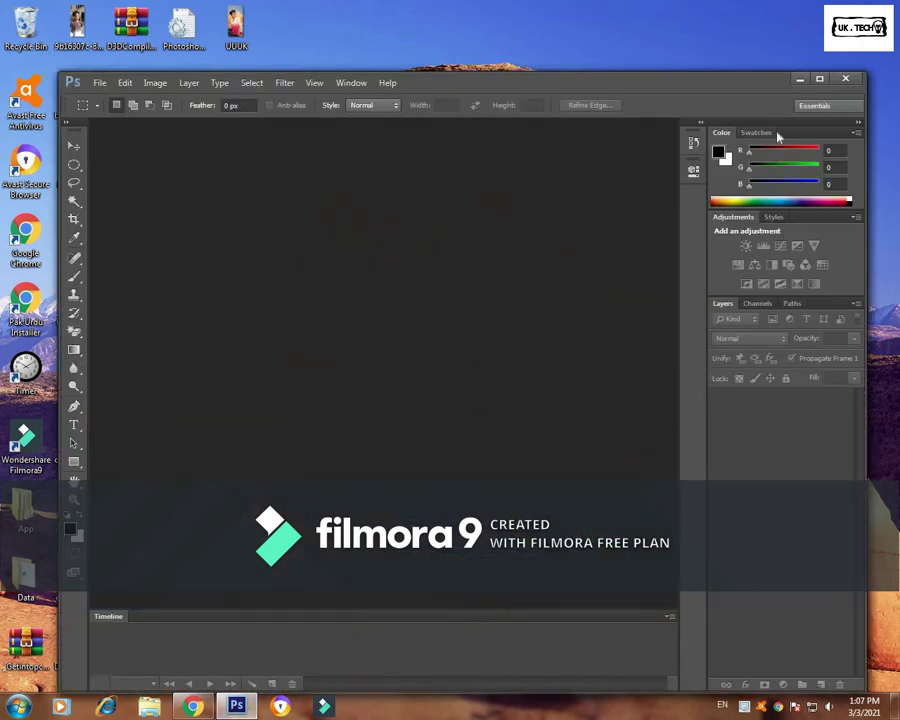
pyautogui.click(820, 80)
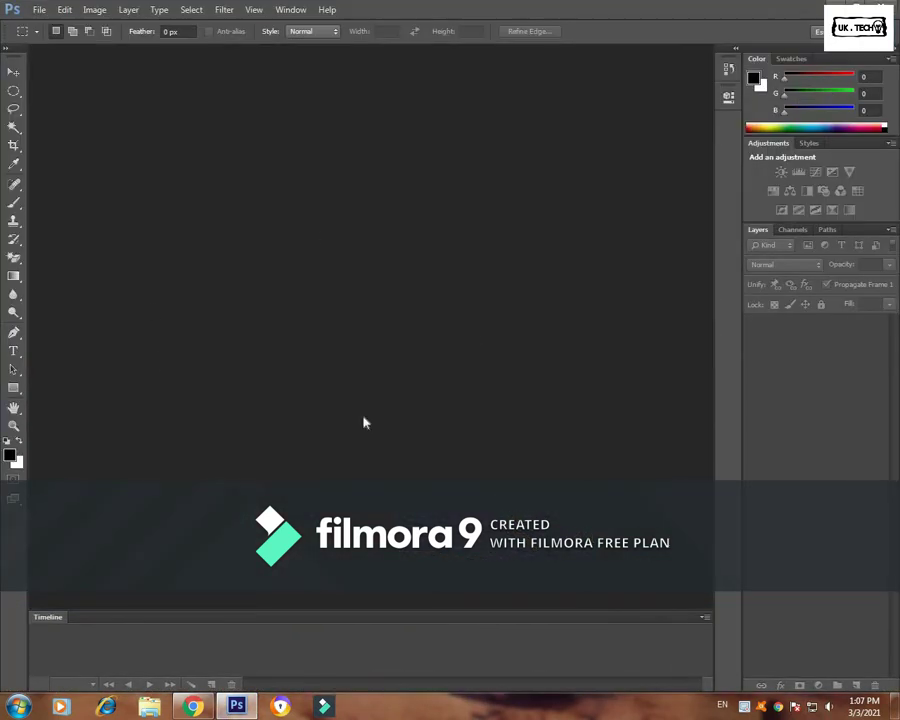
pyautogui.click(40, 10)
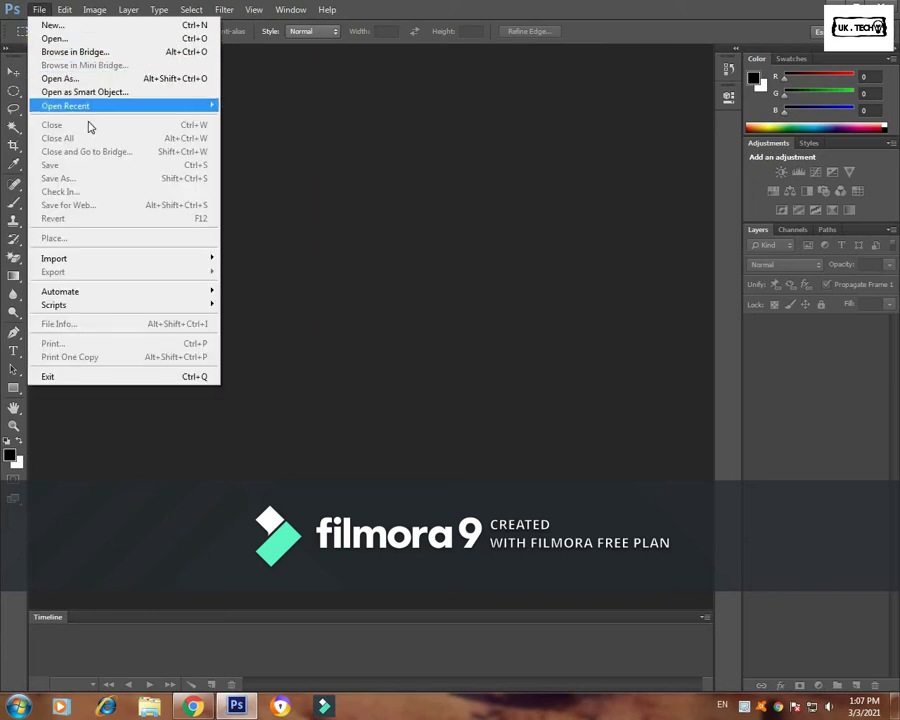
pyautogui.click(110, 30)
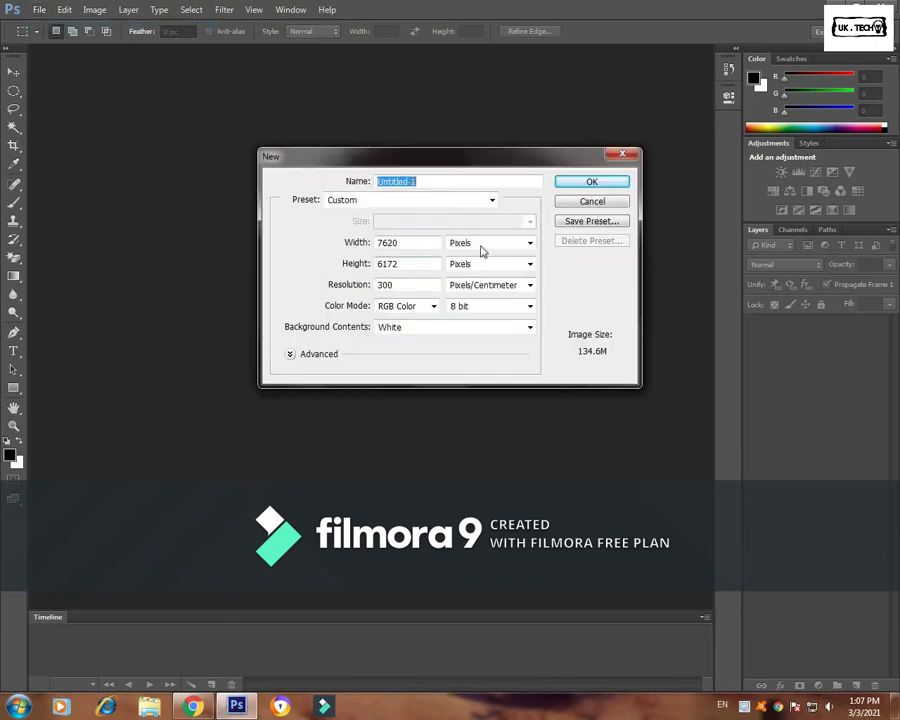
pyautogui.click(409, 201)
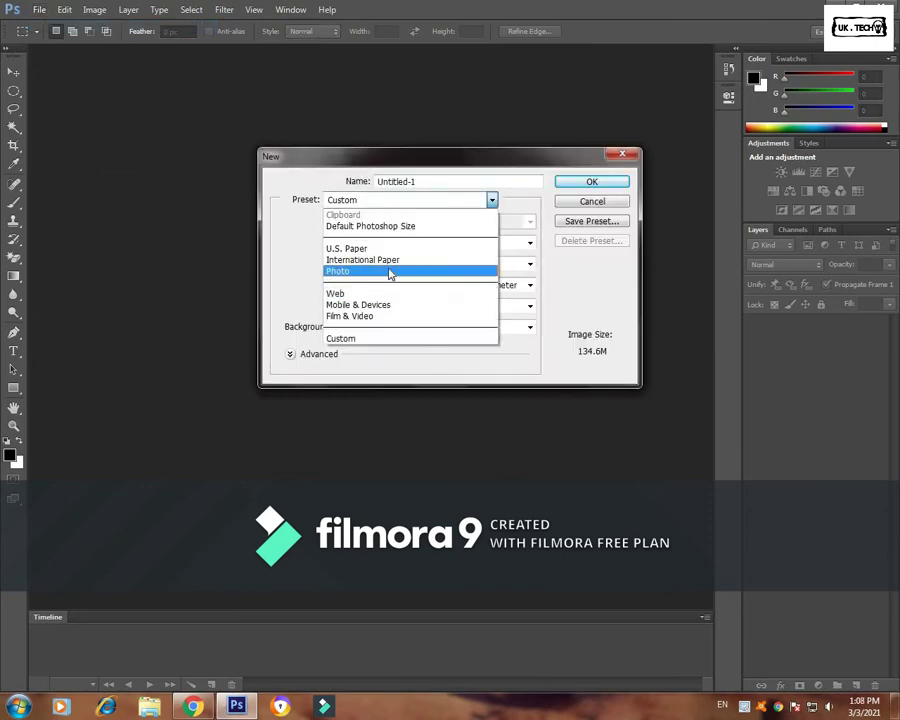
pyautogui.click(390, 272)
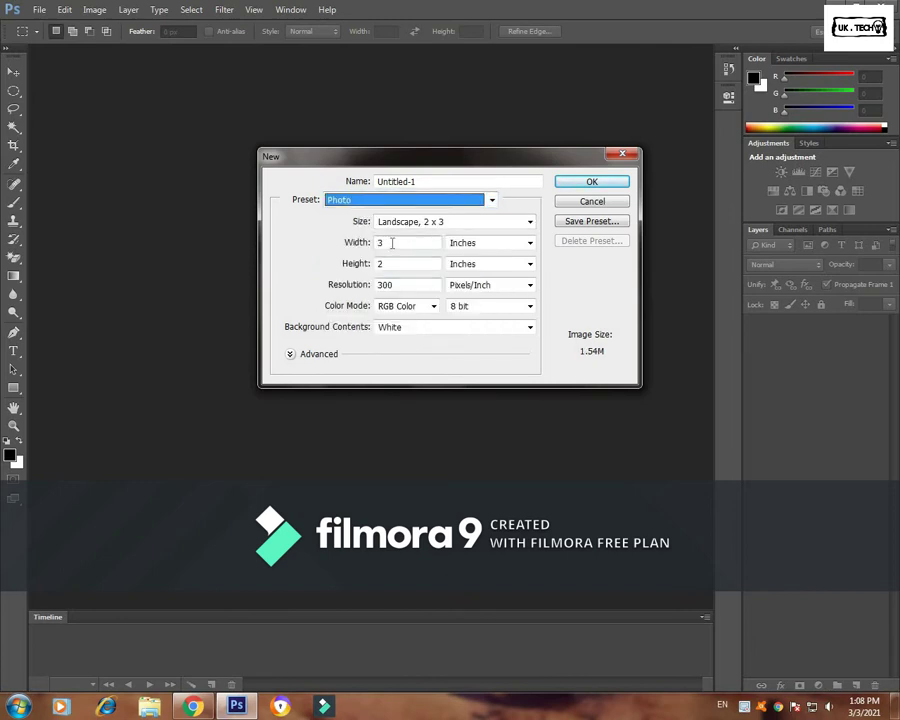
pyautogui.click(521, 228)
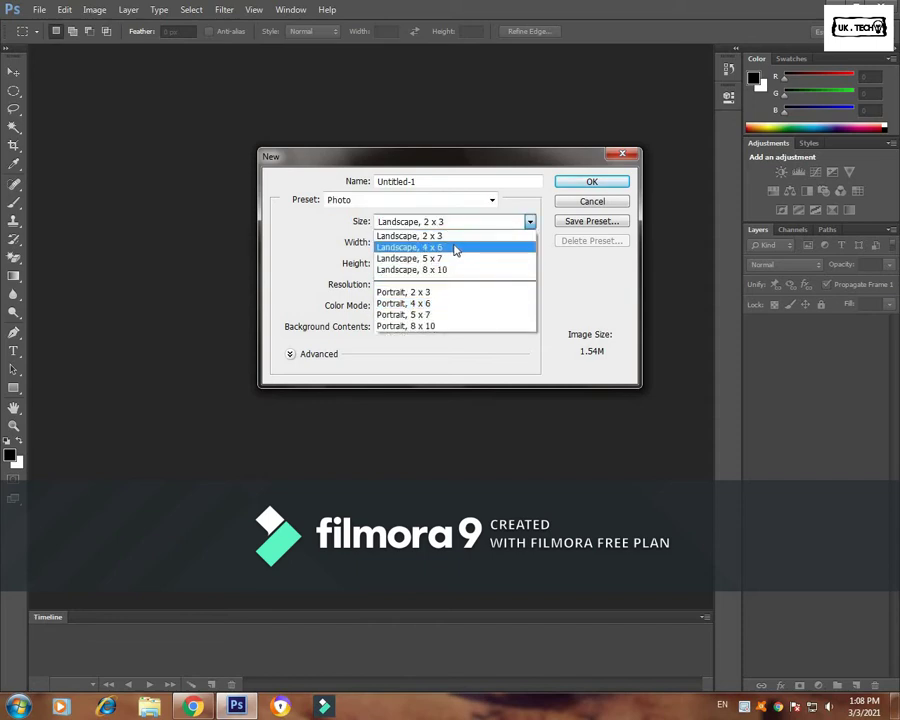
pyautogui.click(455, 247)
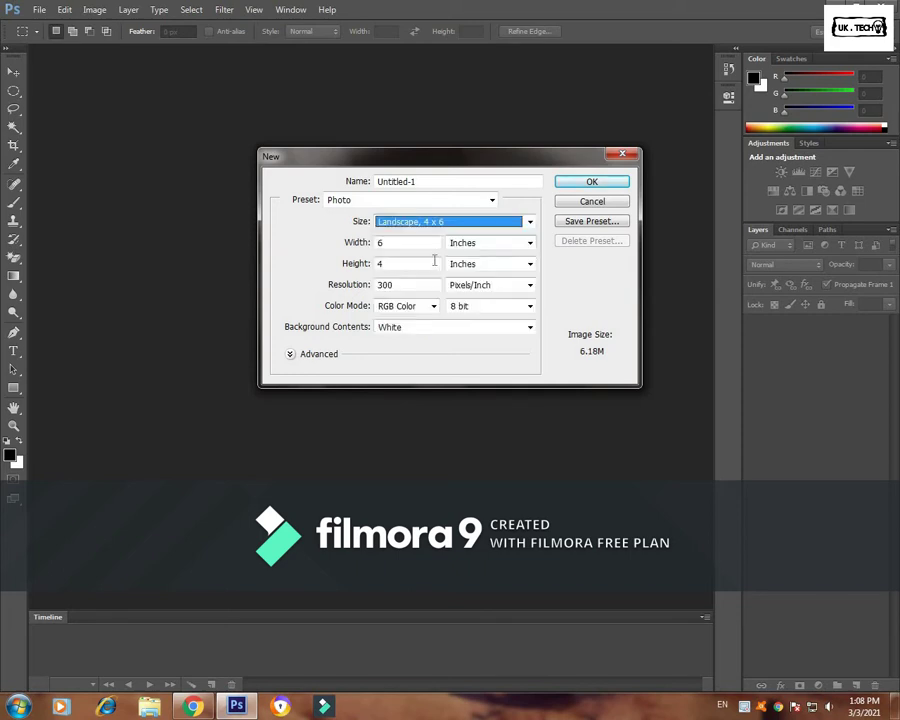
pyautogui.click(564, 184)
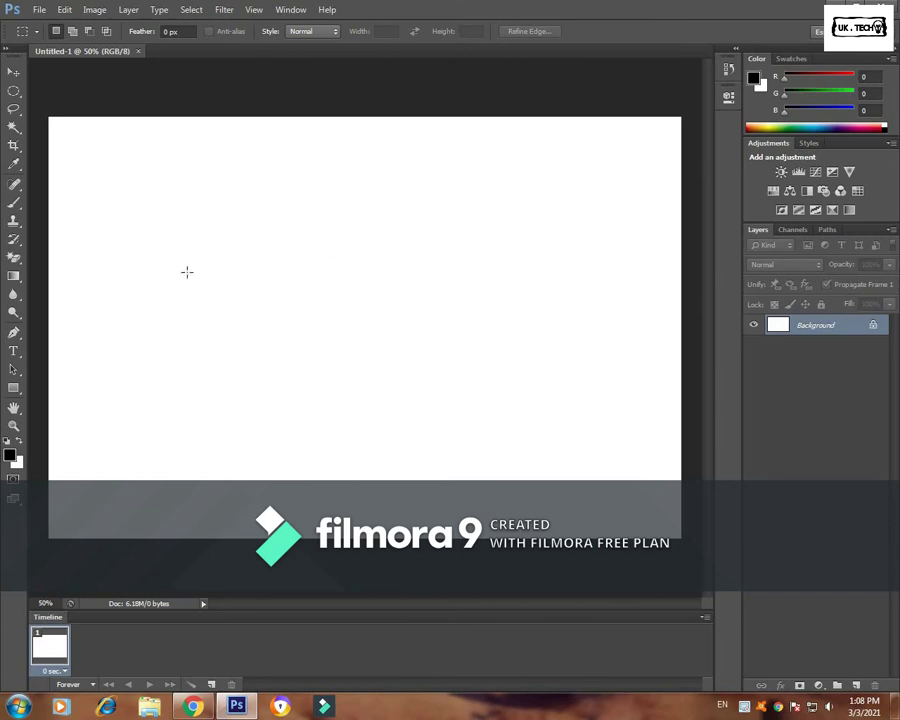
# Step: Open the red-chili image from the Desktop as a second document
pyautogui.click(38, 10)
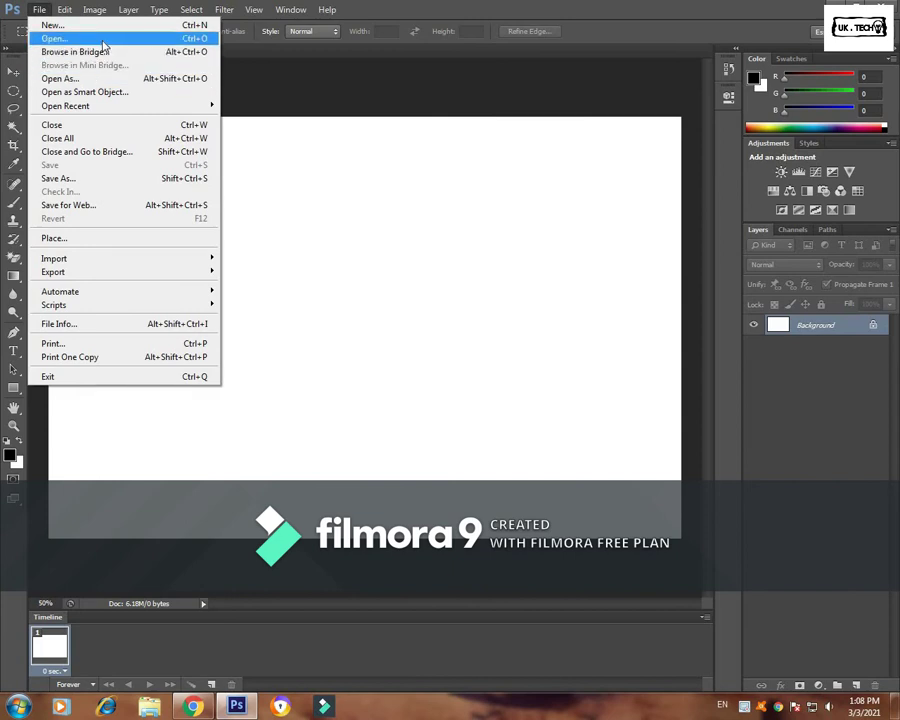
pyautogui.click(103, 40)
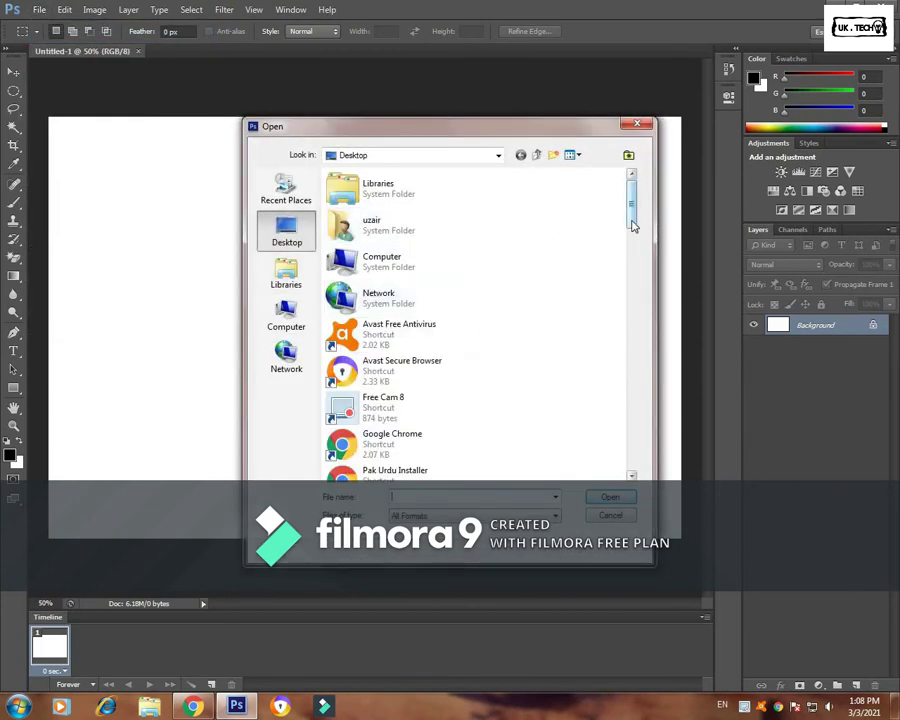
pyautogui.moveTo(632, 226); pyautogui.dragTo(629, 394)
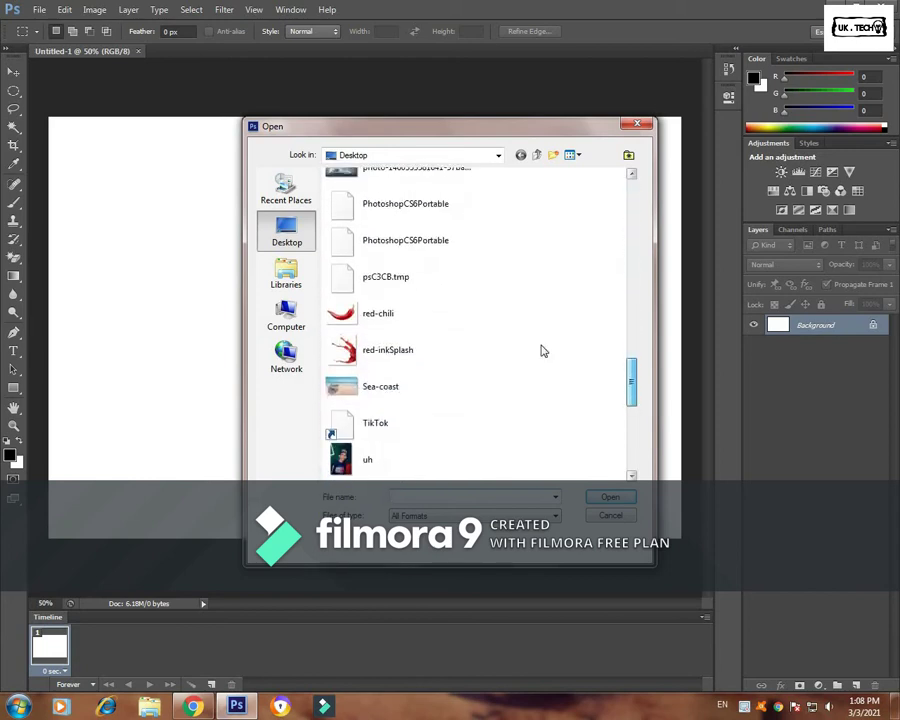
pyautogui.click(440, 314)
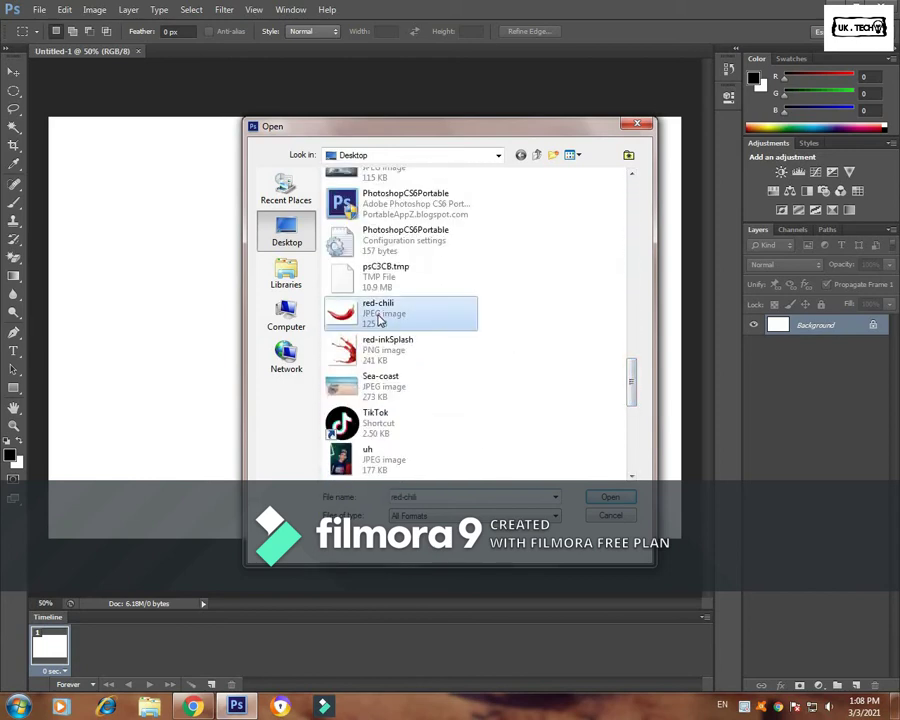
pyautogui.click(625, 499)
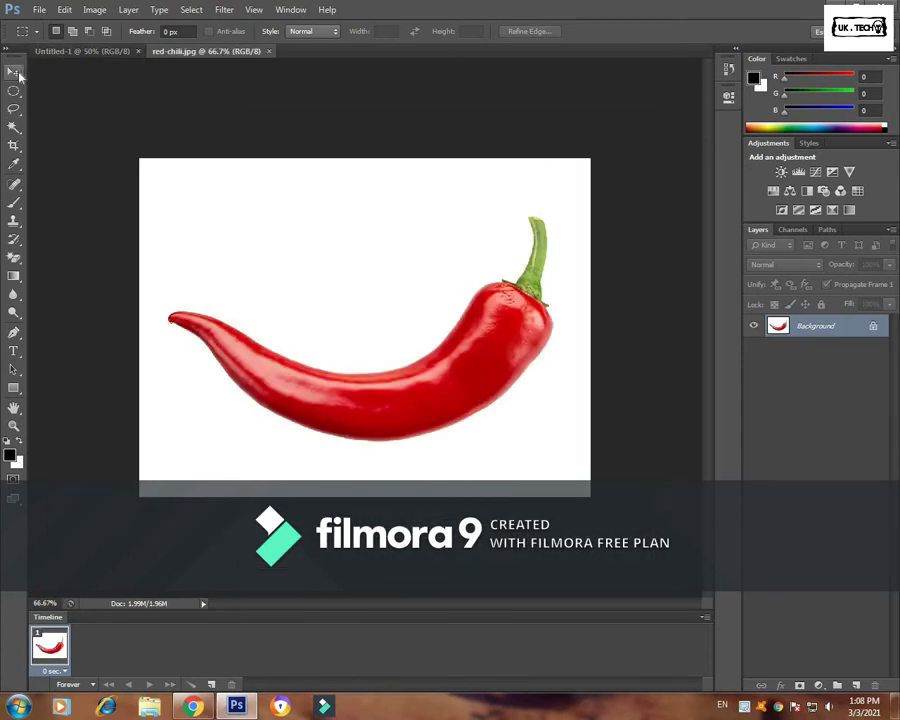
# Step: Magic-erase the chili's white background and drag the chili into Untitled-1 near the centre
pyautogui.click(13, 257)
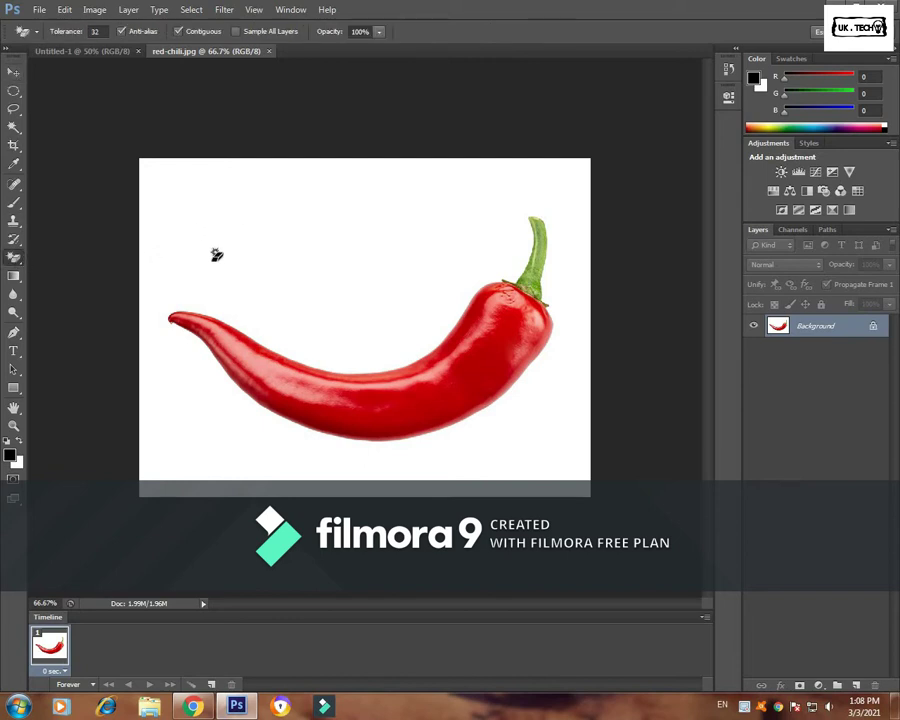
pyautogui.click(226, 214)
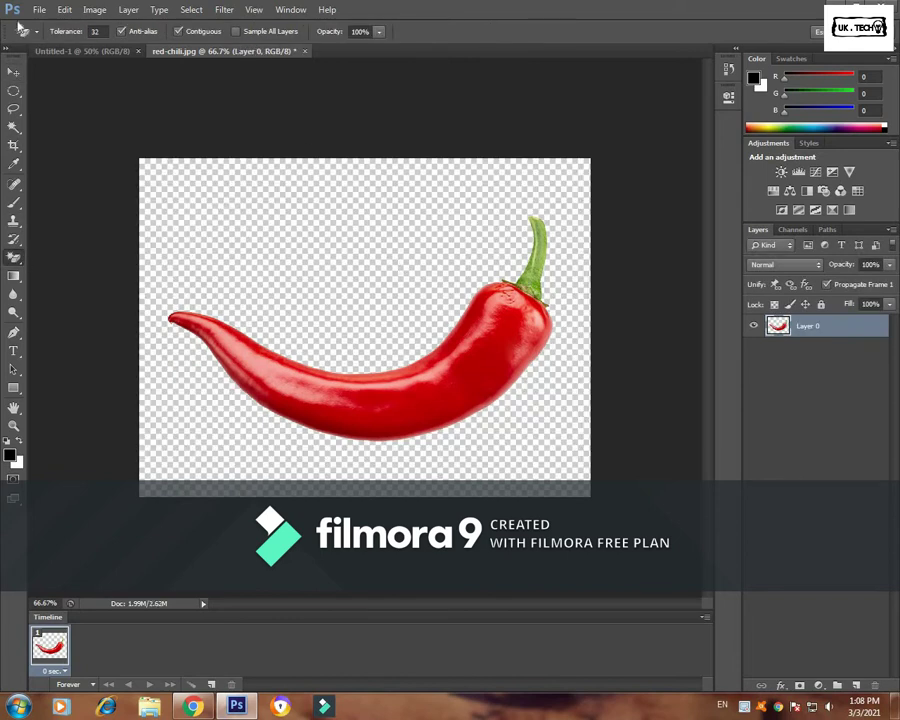
pyautogui.click(15, 74)
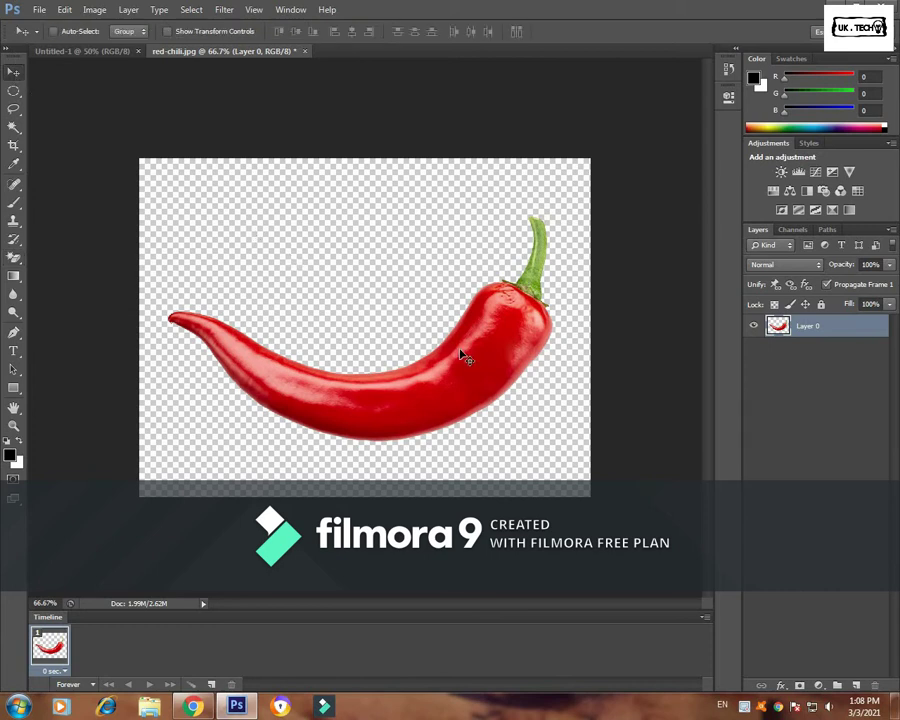
pyautogui.moveTo(462, 357)
pyautogui.mouseDown()
pyautogui.moveTo(112, 50)
pyautogui.moveTo(155, 137)
pyautogui.mouseUp()
pyautogui.moveTo(355, 286); pyautogui.dragTo(457, 350)
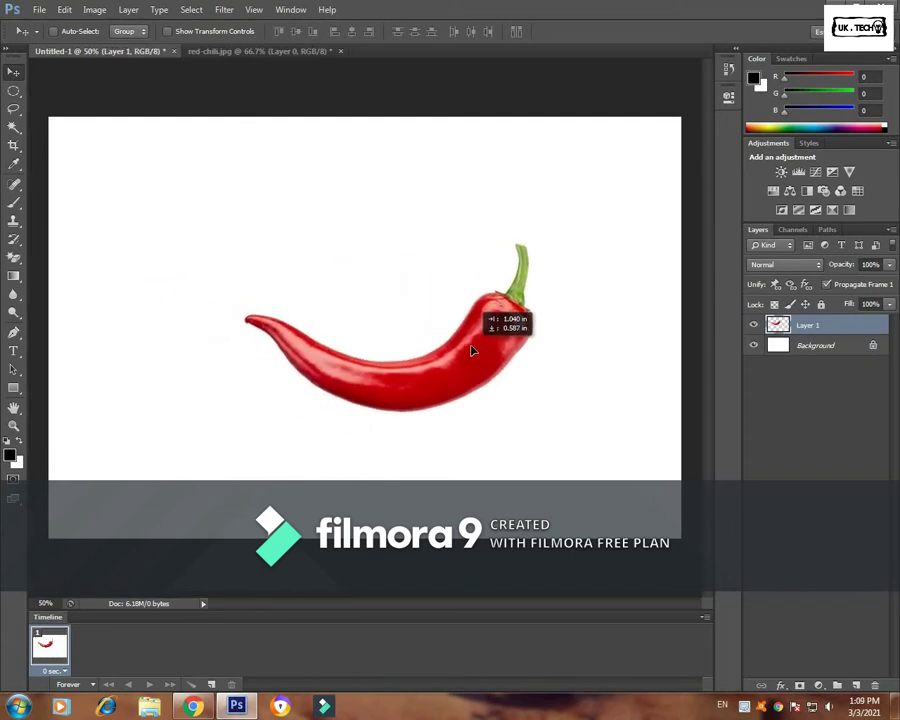
pyautogui.moveTo(457, 350)
pyautogui.mouseDown()
pyautogui.moveTo(428, 338)
pyautogui.moveTo(487, 308)
pyautogui.mouseUp()
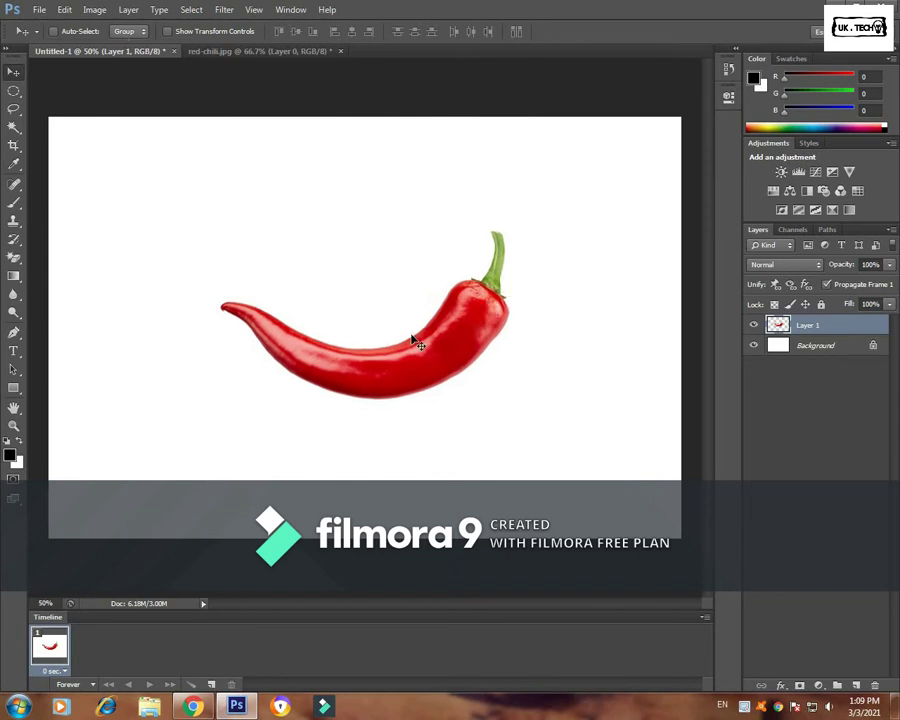
pyautogui.moveTo(452, 362); pyautogui.dragTo(457, 361)
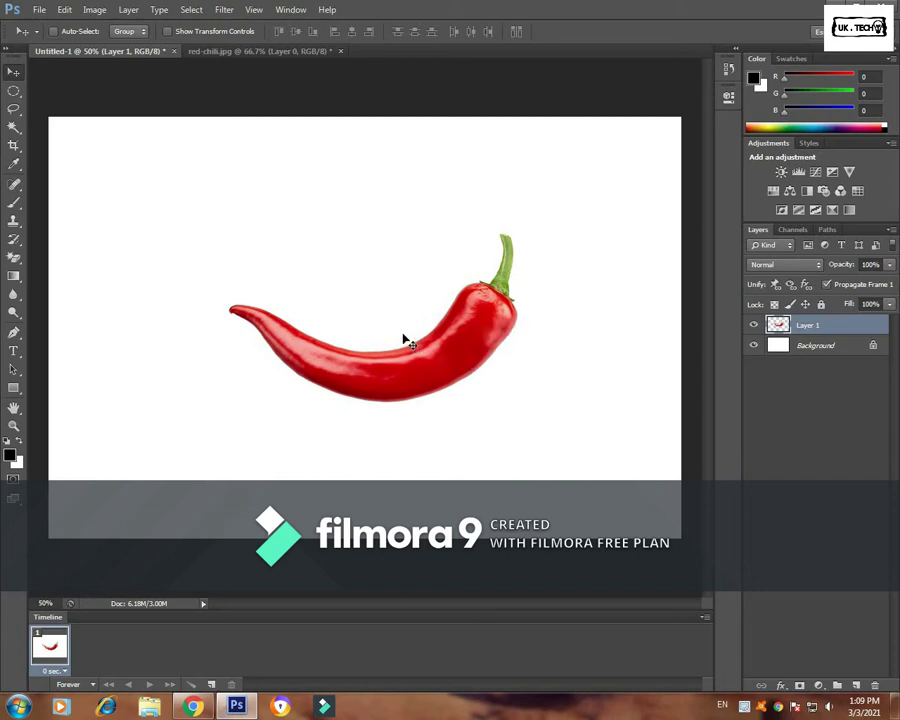
# Step: Scale the chili to about 113% and rotate it −8.57°, shifting it slightly lower
pyautogui.hotkey('ctrl', 't')
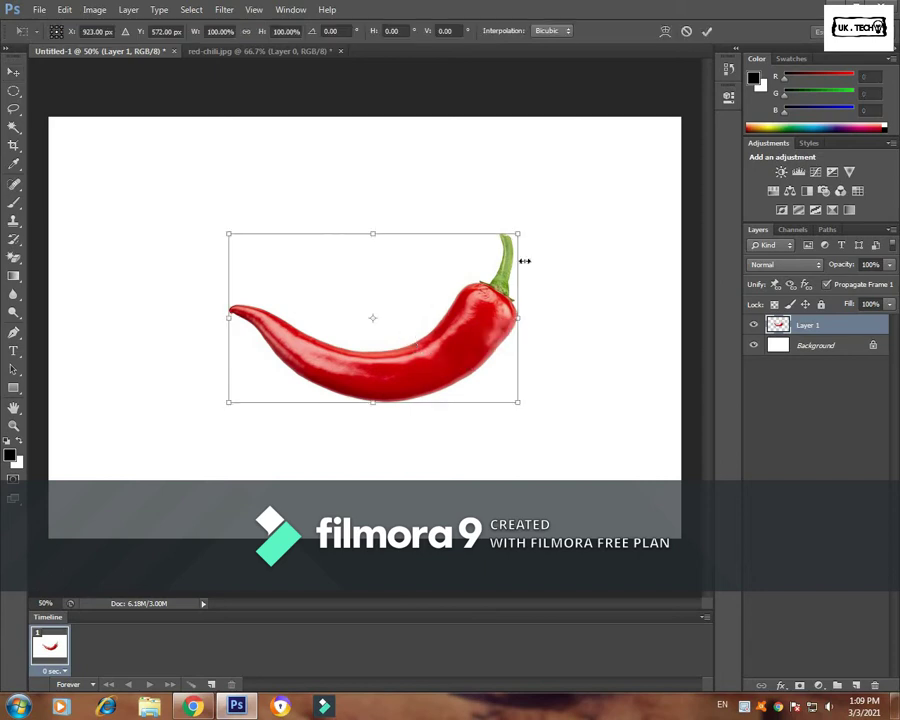
pyautogui.moveTo(516, 234); pyautogui.dragTo(532, 221)
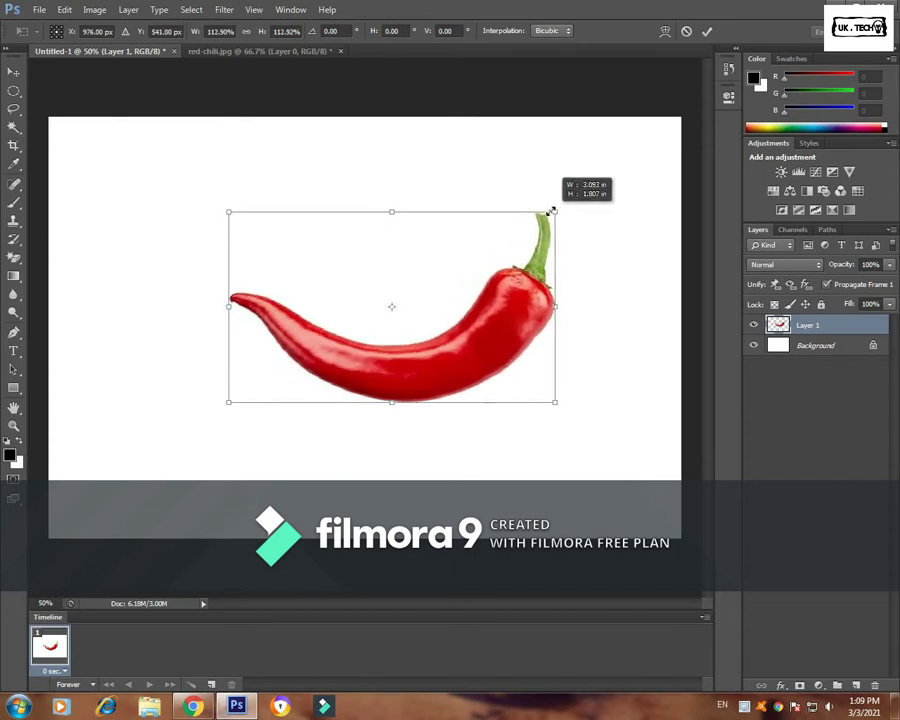
pyautogui.moveTo(532, 221)
pyautogui.mouseDown()
pyautogui.moveTo(557, 210)
pyautogui.moveTo(581, 169)
pyautogui.mouseUp()
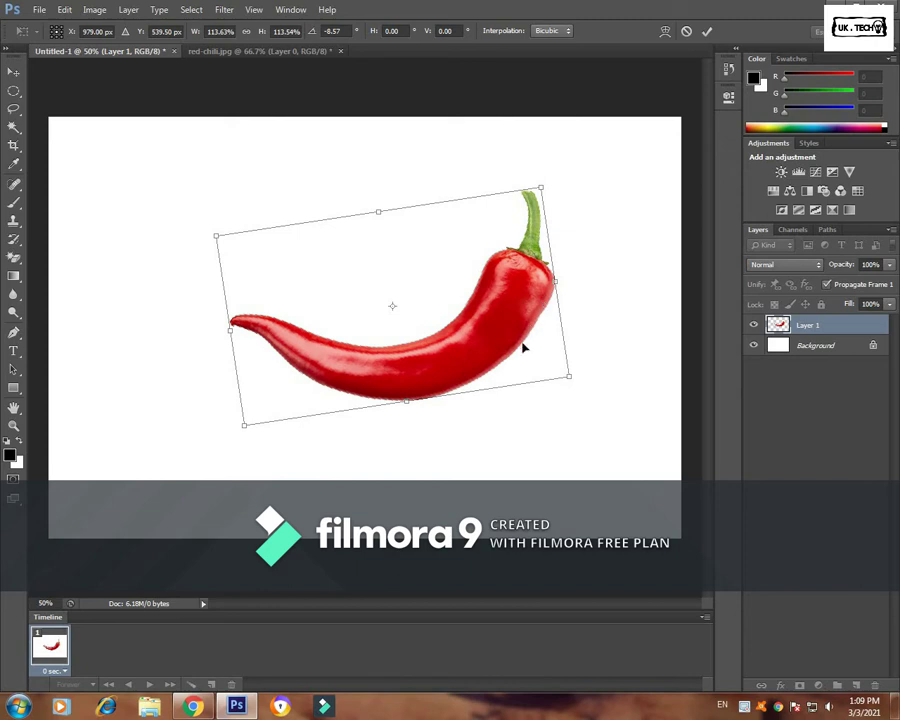
pyautogui.moveTo(506, 331); pyautogui.dragTo(499, 356)
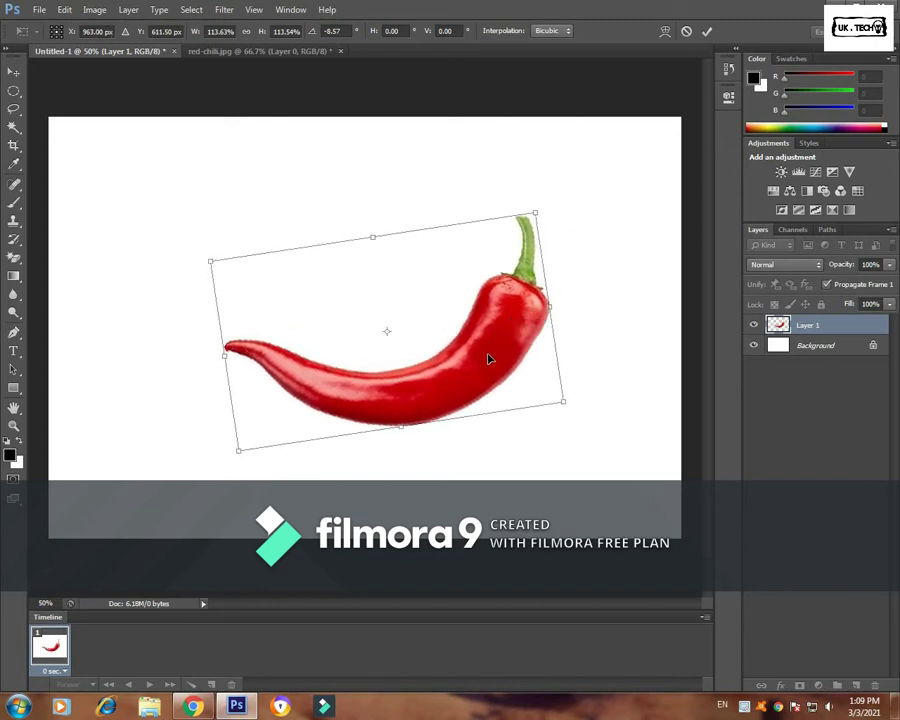
pyautogui.press('Return')
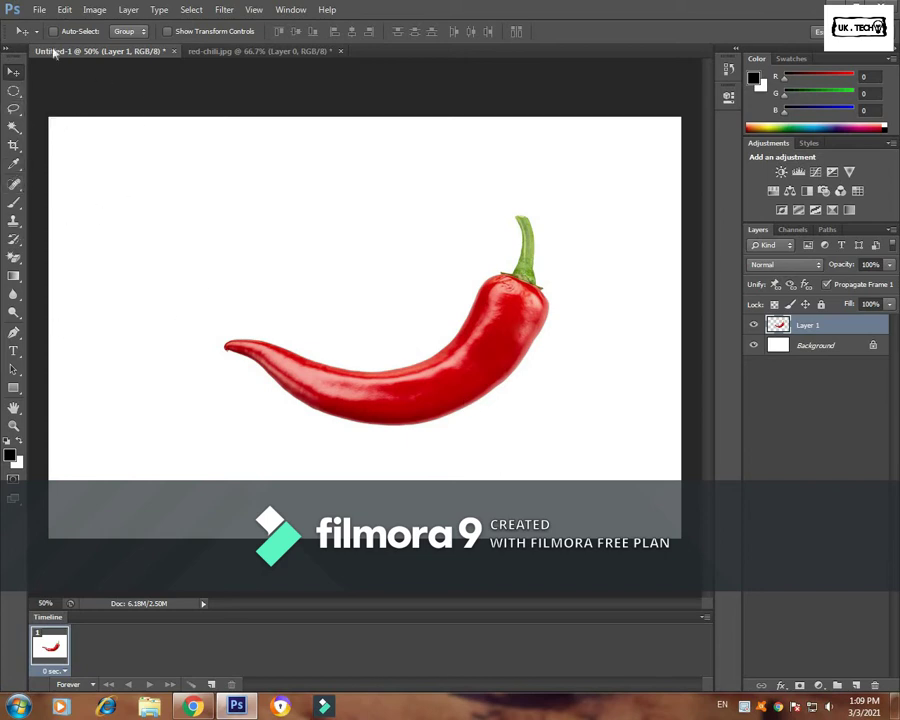
# Step: Open red-inkSplash.png and drag the splash into Untitled-1 over the chili's left end
pyautogui.click(40, 10)
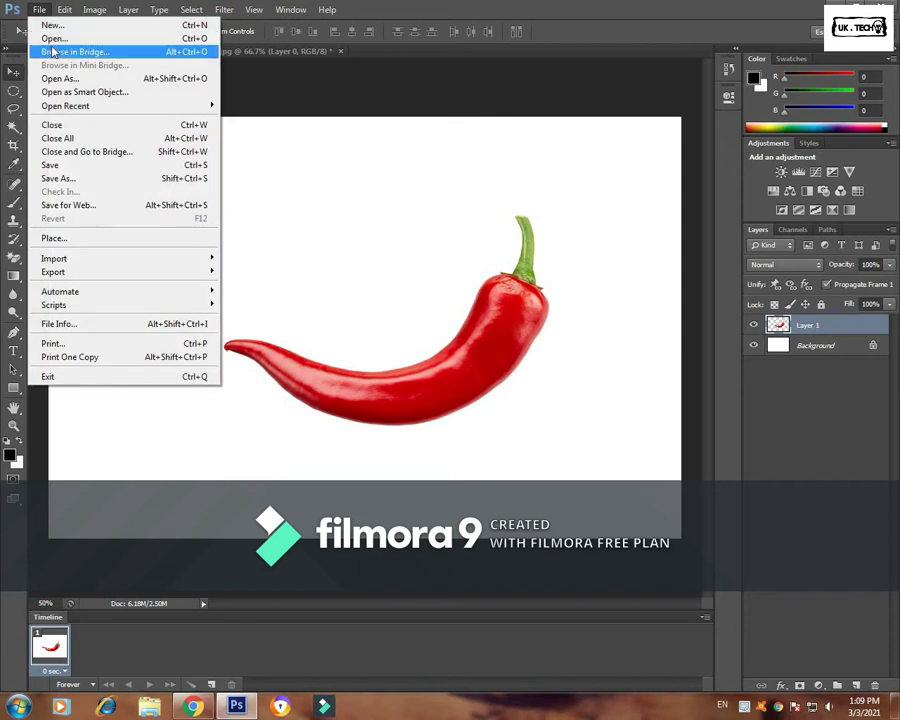
pyautogui.click(55, 40)
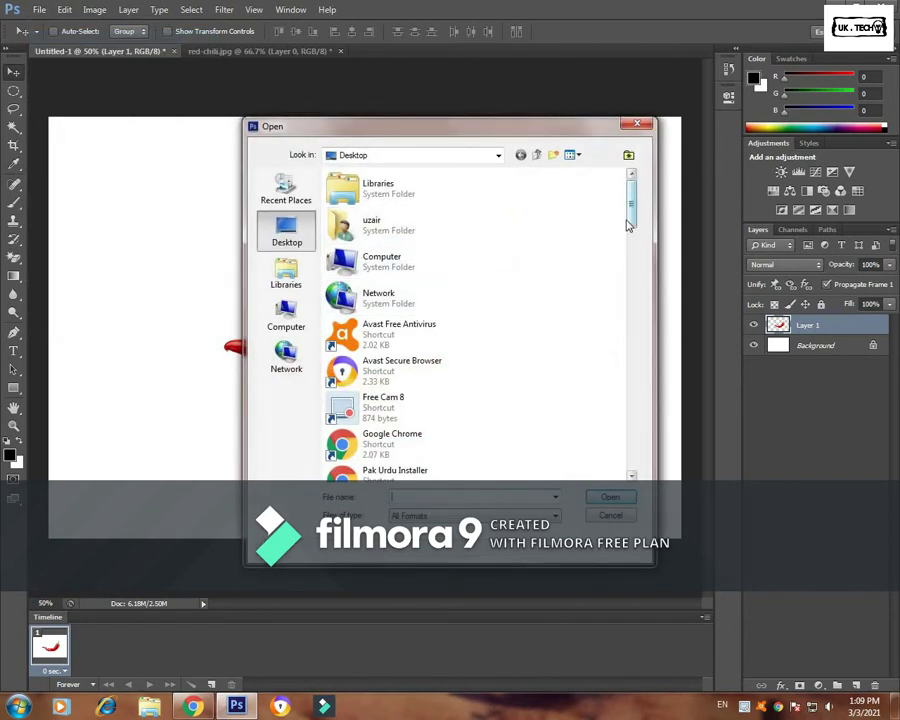
pyautogui.moveTo(631, 226); pyautogui.dragTo(631, 398)
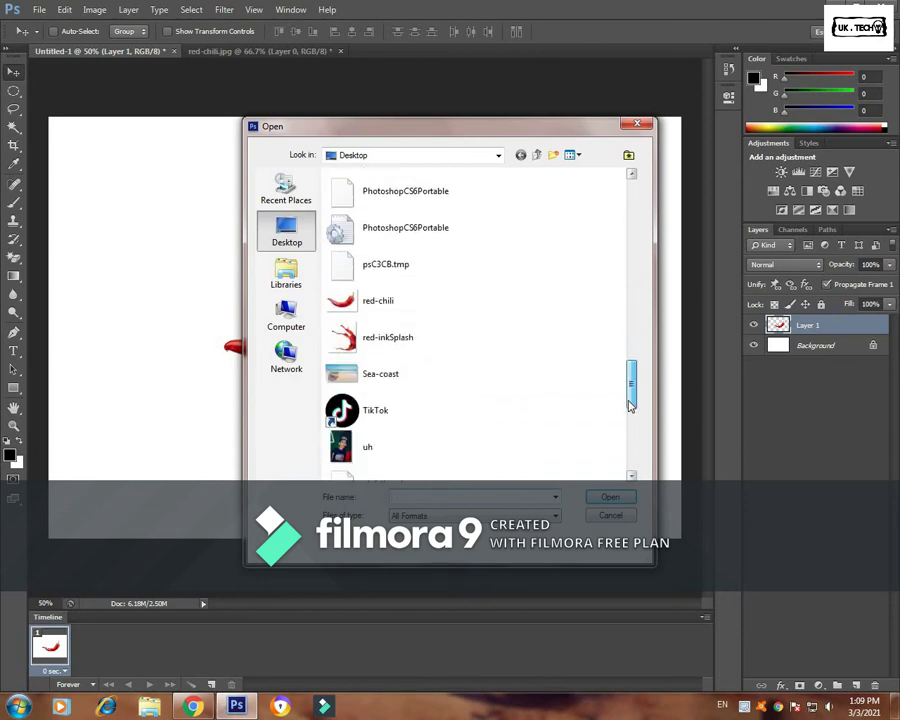
pyautogui.click(422, 326)
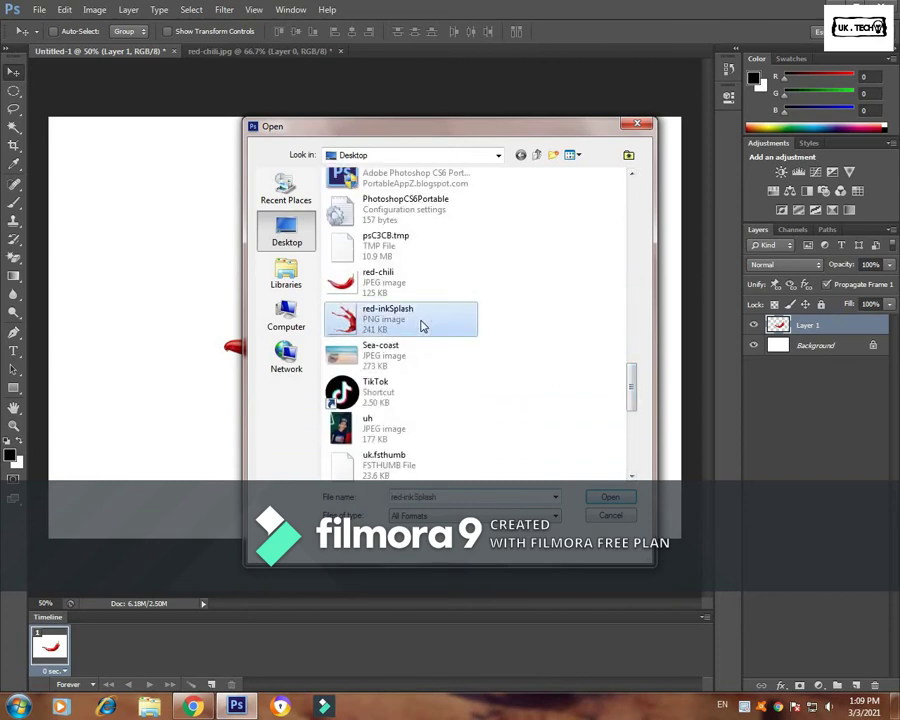
pyautogui.click(605, 498)
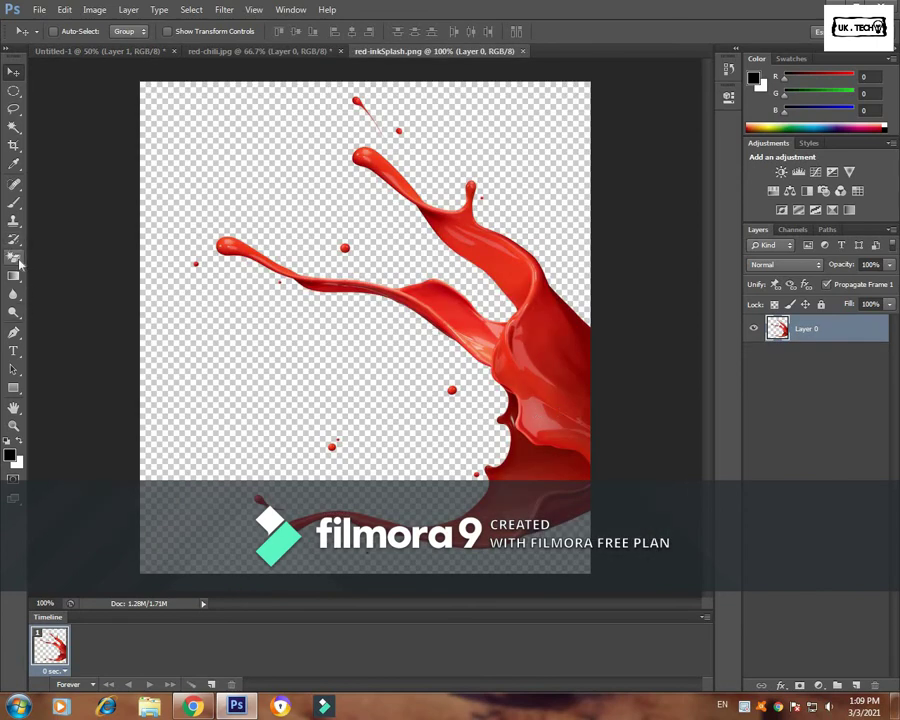
pyautogui.moveTo(305, 286); pyautogui.dragTo(112, 58)
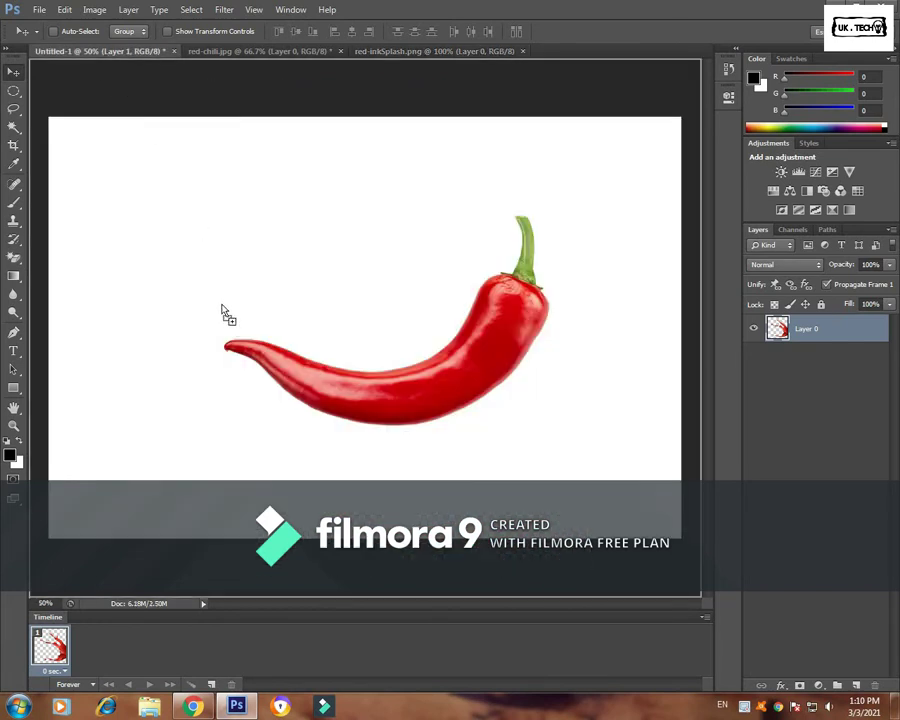
pyautogui.moveTo(112, 58)
pyautogui.mouseDown()
pyautogui.moveTo(228, 338)
pyautogui.moveTo(341, 368)
pyautogui.moveTo(373, 401)
pyautogui.moveTo(367, 378)
pyautogui.moveTo(382, 376)
pyautogui.moveTo(355, 300)
pyautogui.moveTo(405, 385)
pyautogui.moveTo(388, 393)
pyautogui.moveTo(374, 378)
pyautogui.moveTo(374, 358)
pyautogui.moveTo(333, 362)
pyautogui.moveTo(333, 336)
pyautogui.moveTo(376, 372)
pyautogui.moveTo(350, 396)
pyautogui.moveTo(312, 341)
pyautogui.mouseUp()
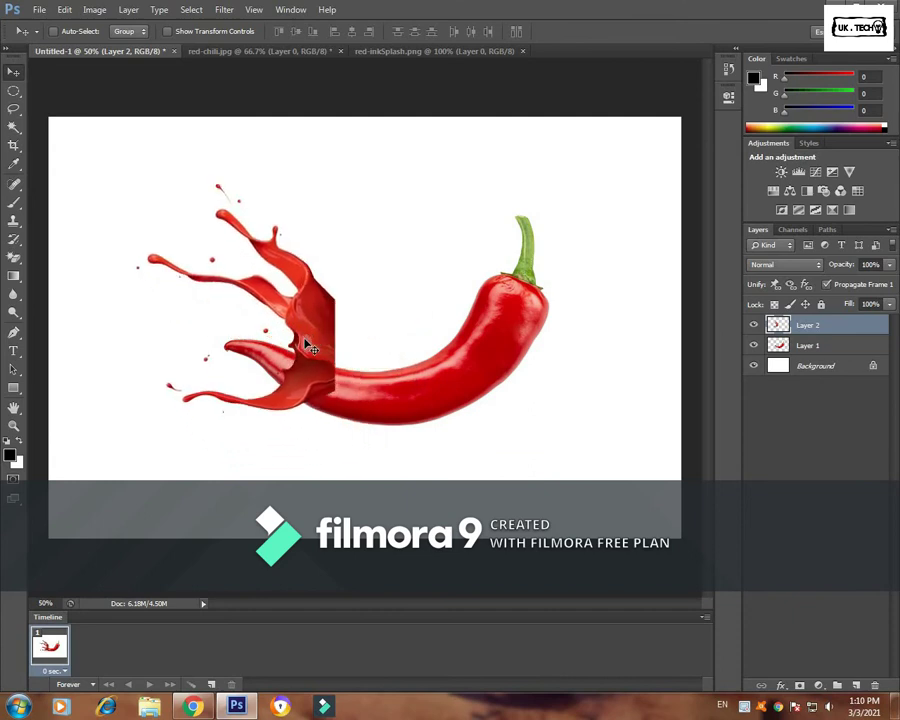
# Step: Scale the splash to about 131% and rotate it about 4° around its upper-left pivot
pyautogui.hotkey('ctrl', 't')
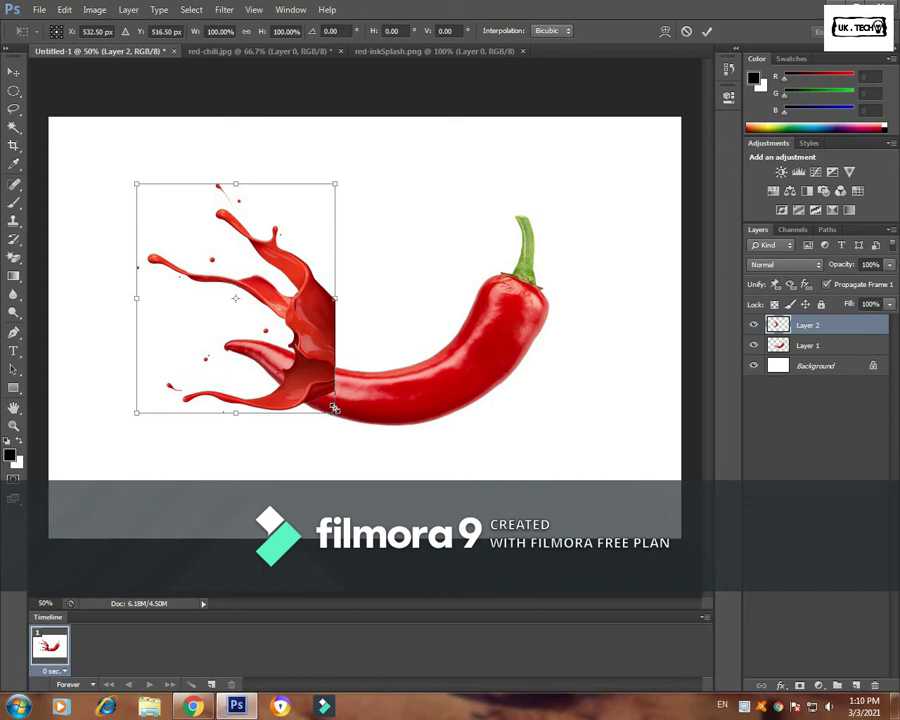
pyautogui.moveTo(355, 434); pyautogui.dragTo(410, 478)
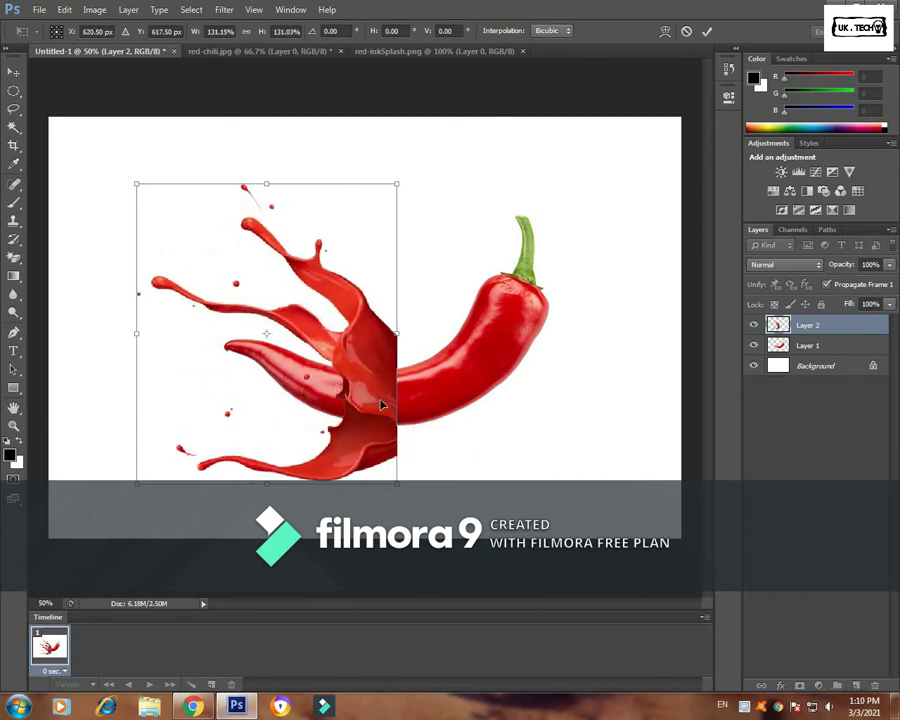
pyautogui.moveTo(380, 402); pyautogui.dragTo(353, 401)
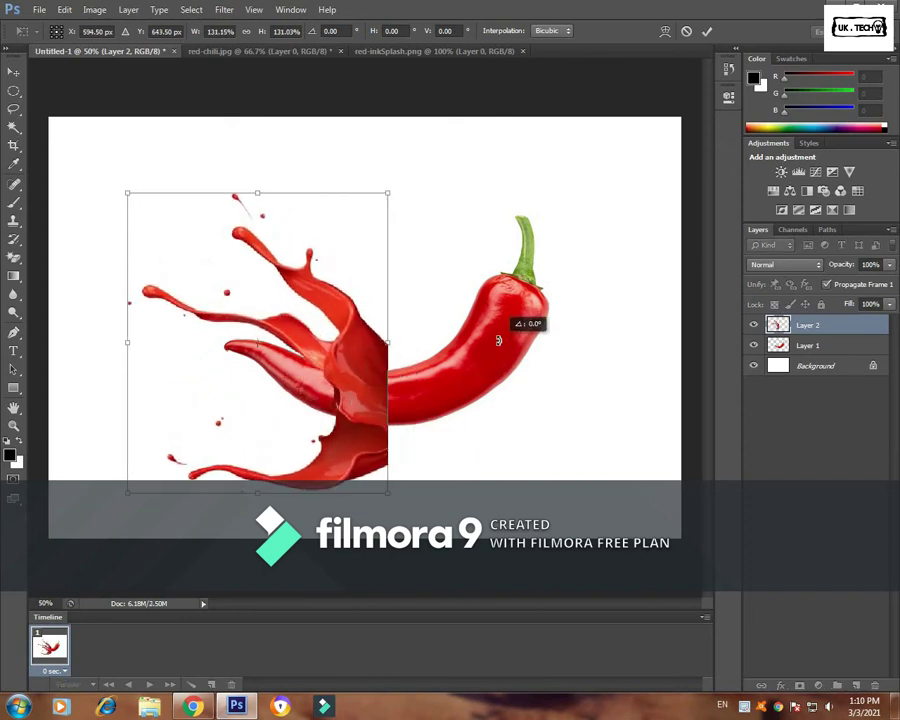
pyautogui.moveTo(492, 322); pyautogui.dragTo(496, 360)
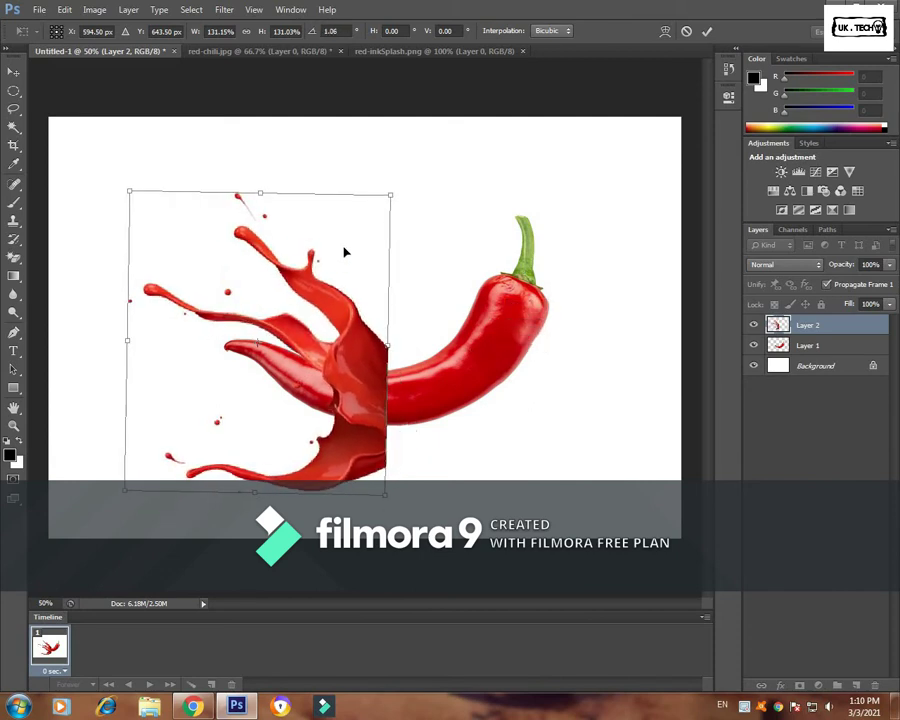
pyautogui.moveTo(345, 252); pyautogui.dragTo(345, 236)
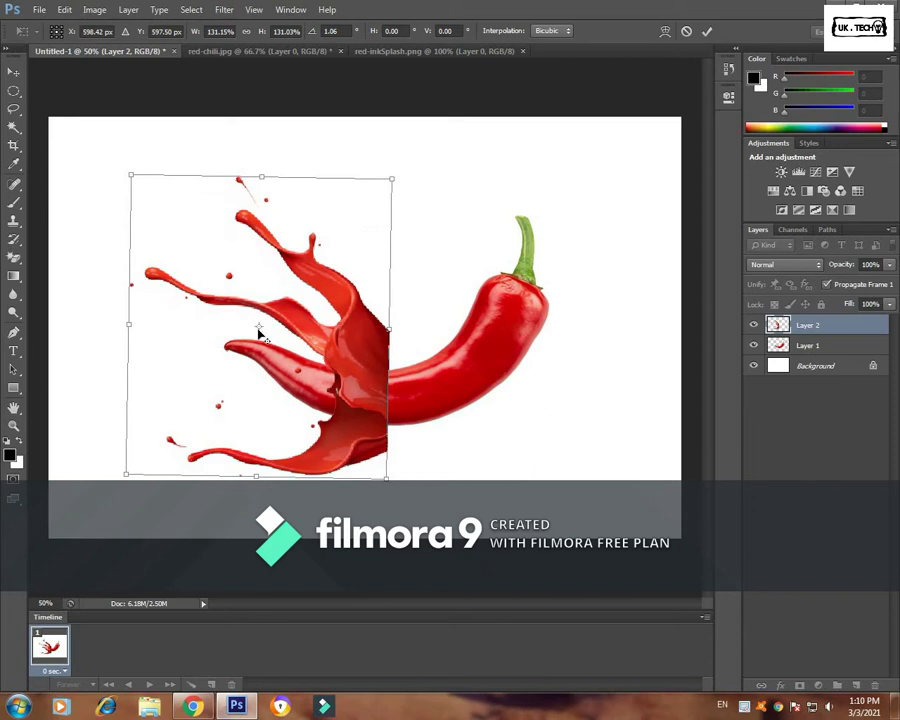
pyautogui.moveTo(258, 329); pyautogui.dragTo(242, 250)
pyautogui.moveTo(442, 261); pyautogui.dragTo(444, 267)
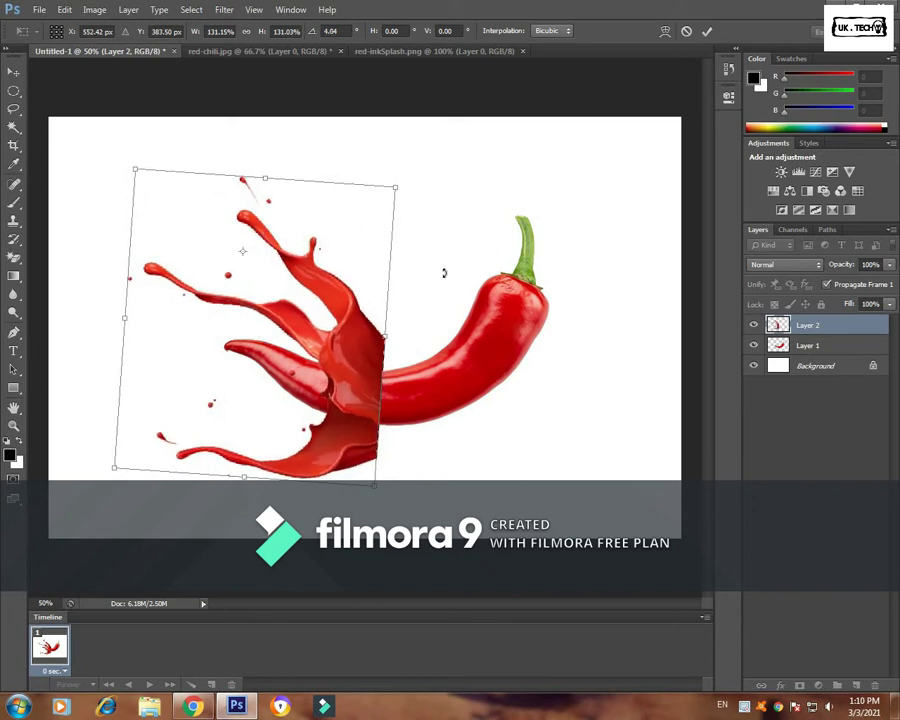
pyautogui.press('Return')
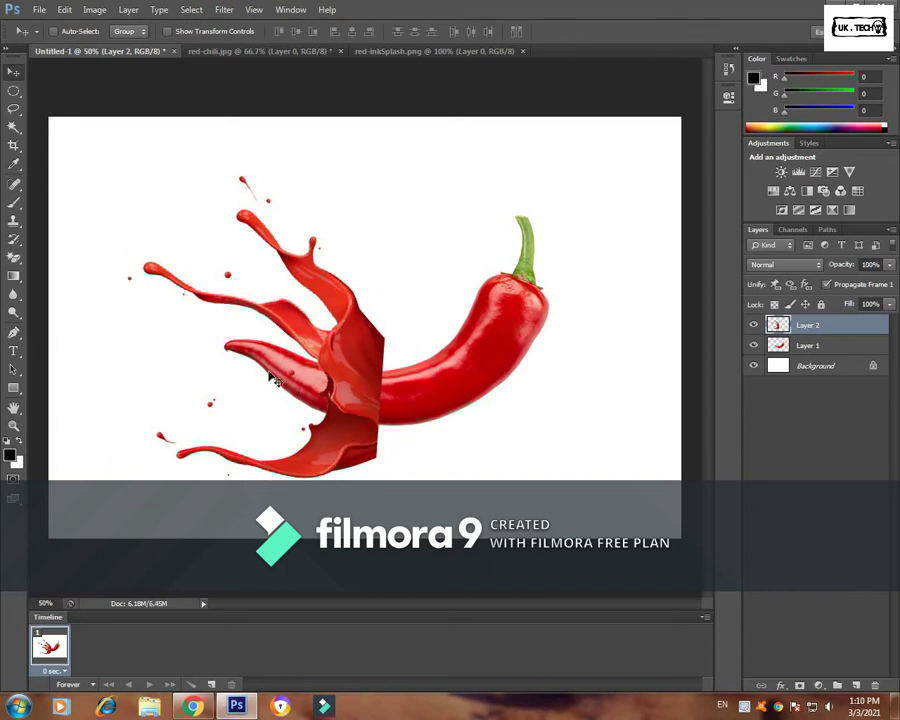
# Step: Nudge the splash slightly up and right, then bring up the transform mode options
pyautogui.moveTo(353, 375); pyautogui.dragTo(349, 371)
pyautogui.moveTo(347, 371); pyautogui.dragTo(362, 342)
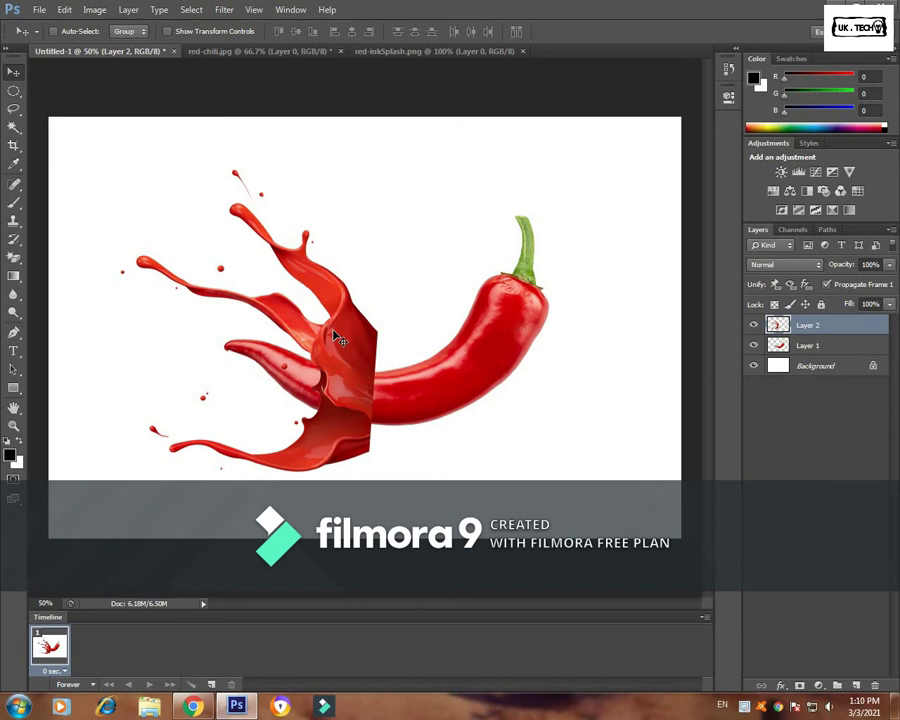
pyautogui.hotkey('ctrl', 't')
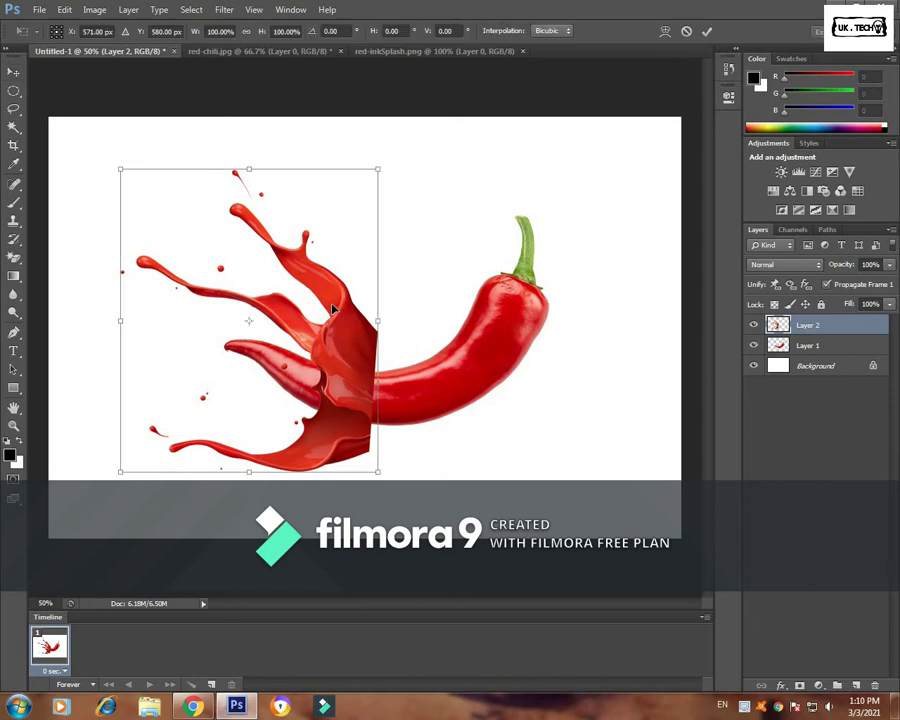
pyautogui.rightClick(346, 249)
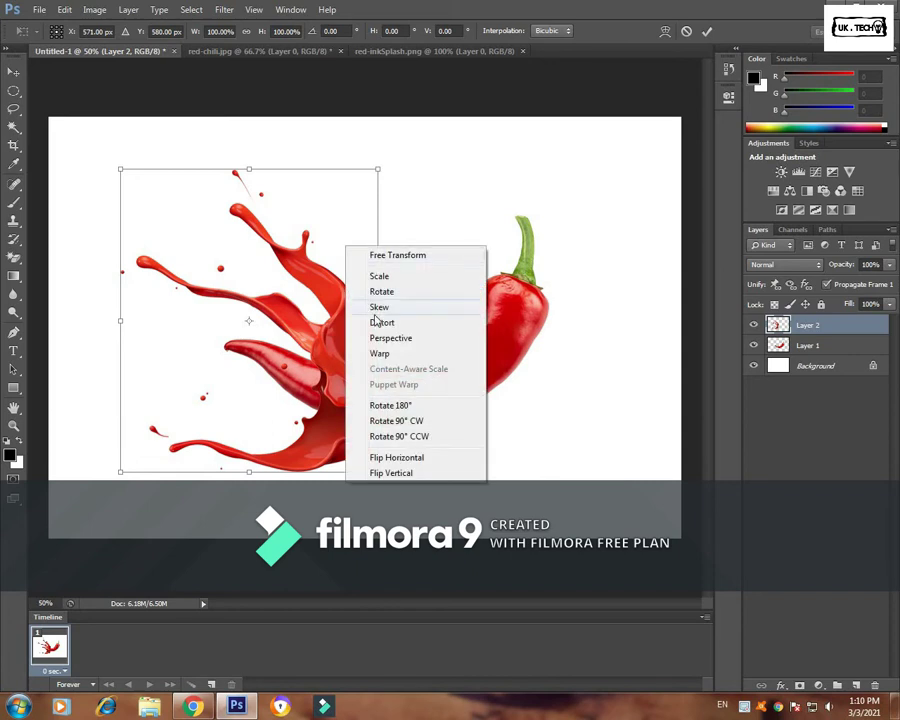
# Step: Warp the splash's middle and right side down so it flows into the chili
pyautogui.click(402, 358)
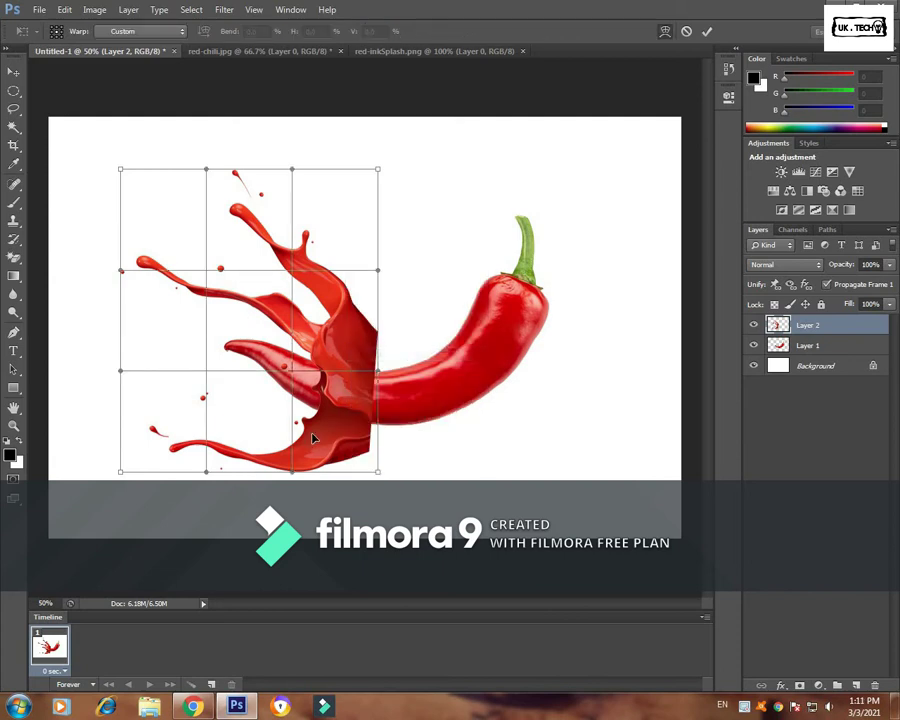
pyautogui.moveTo(341, 357)
pyautogui.mouseDown()
pyautogui.moveTo(346, 364)
pyautogui.moveTo(341, 347)
pyautogui.mouseUp()
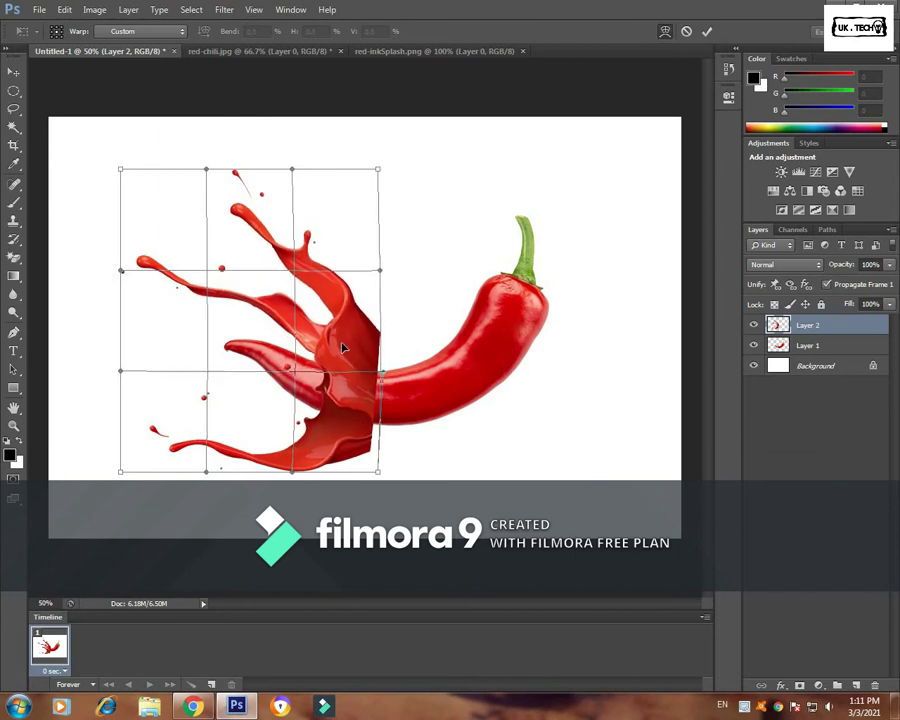
pyautogui.moveTo(383, 273); pyautogui.dragTo(406, 372)
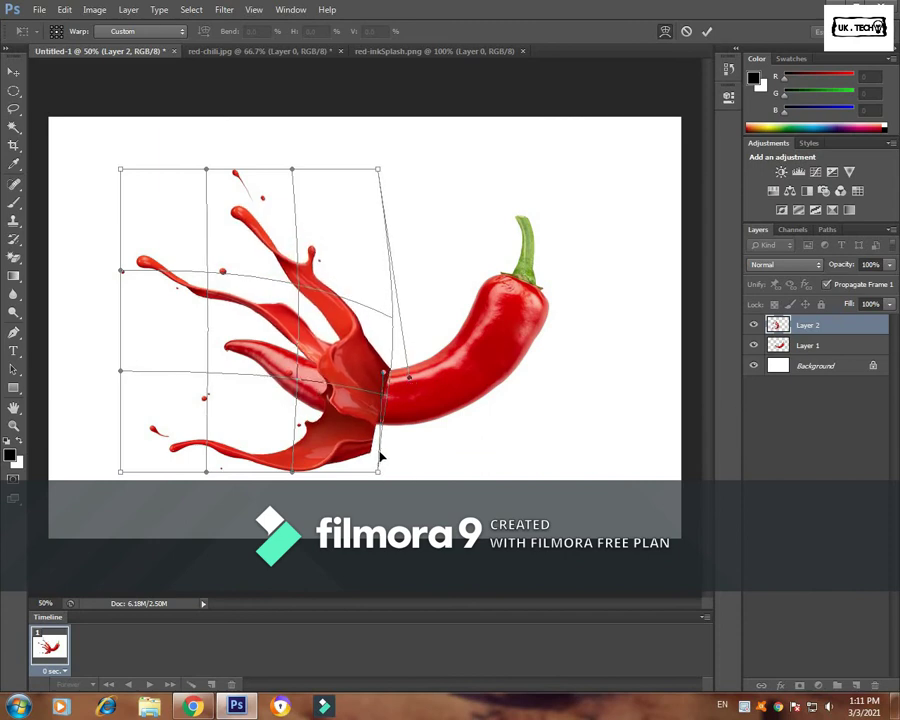
pyautogui.moveTo(380, 457); pyautogui.dragTo(414, 430)
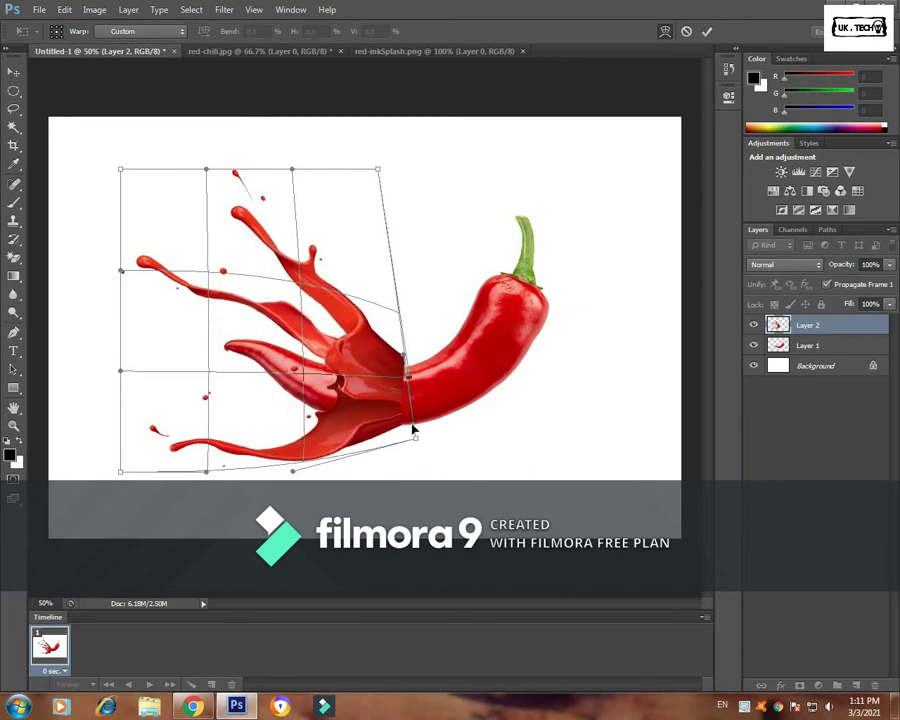
pyautogui.moveTo(413, 430); pyautogui.dragTo(417, 428)
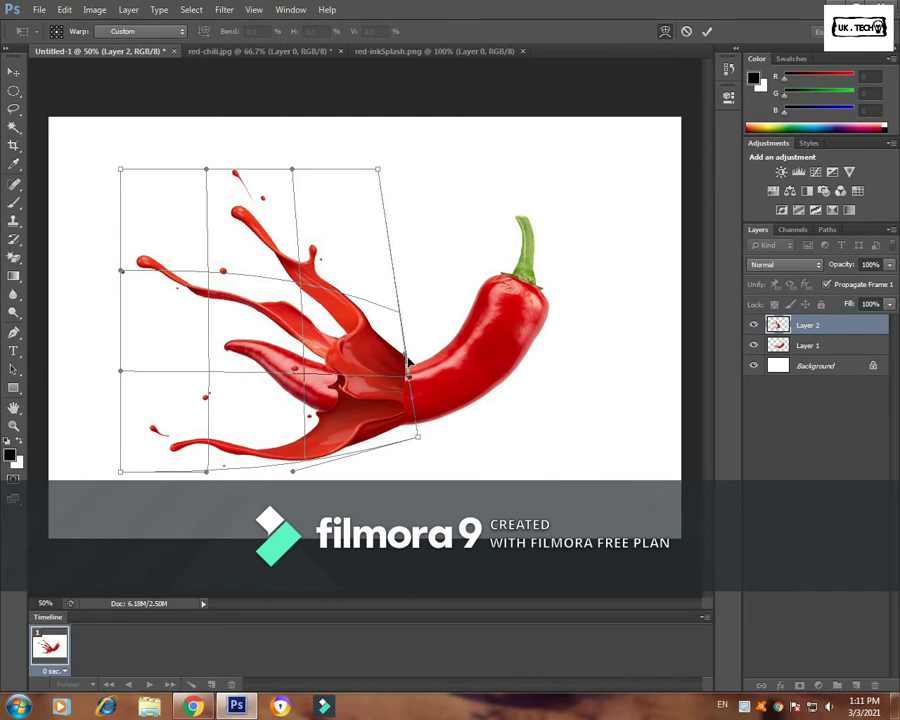
pyautogui.moveTo(407, 367); pyautogui.dragTo(415, 379)
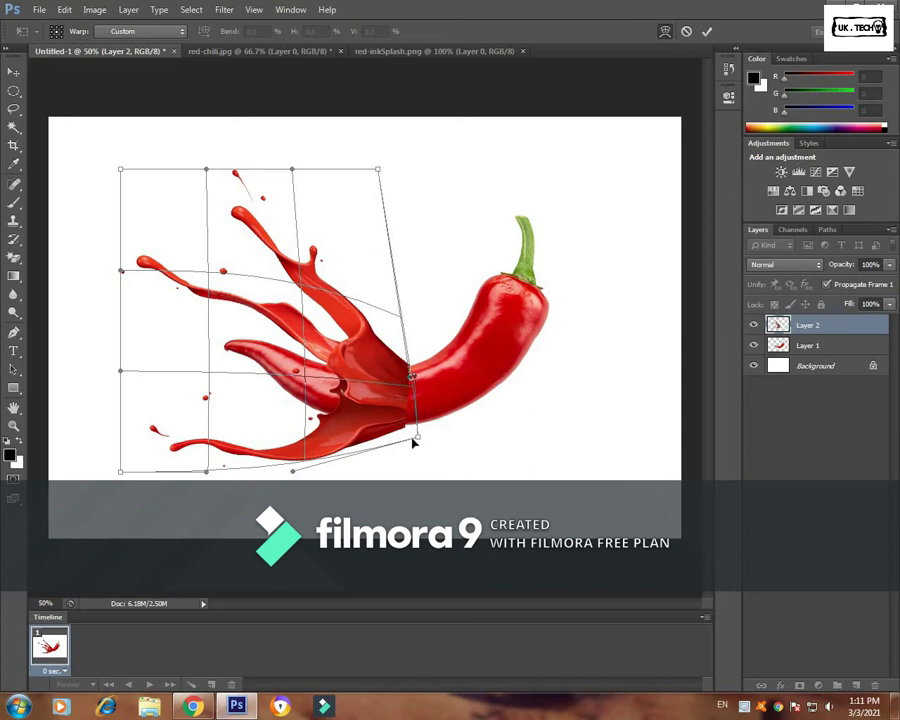
pyautogui.moveTo(418, 437); pyautogui.dragTo(420, 434)
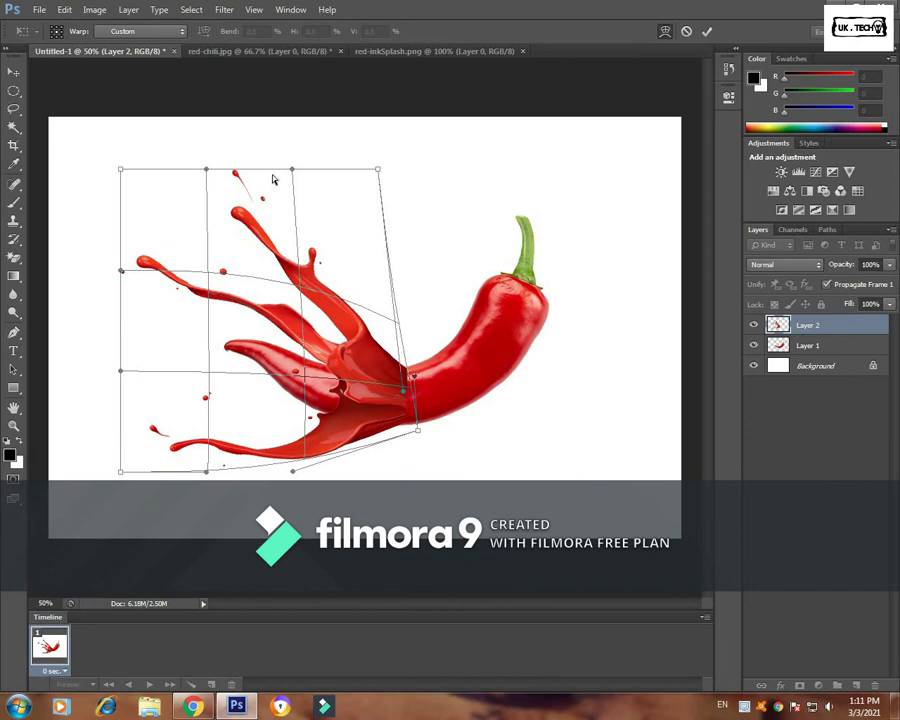
# Step: Pull the splash's top edge and left arms outward, then apply the warp
pyautogui.moveTo(299, 170)
pyautogui.mouseDown()
pyautogui.moveTo(329, 167)
pyautogui.moveTo(340, 146)
pyautogui.mouseUp()
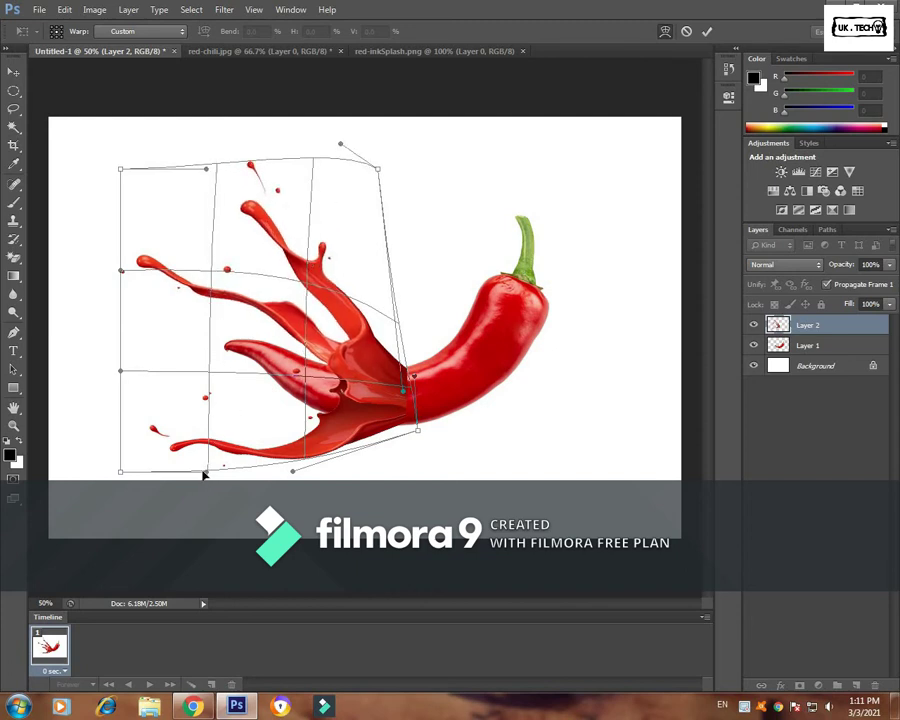
pyautogui.moveTo(206, 471); pyautogui.dragTo(184, 535)
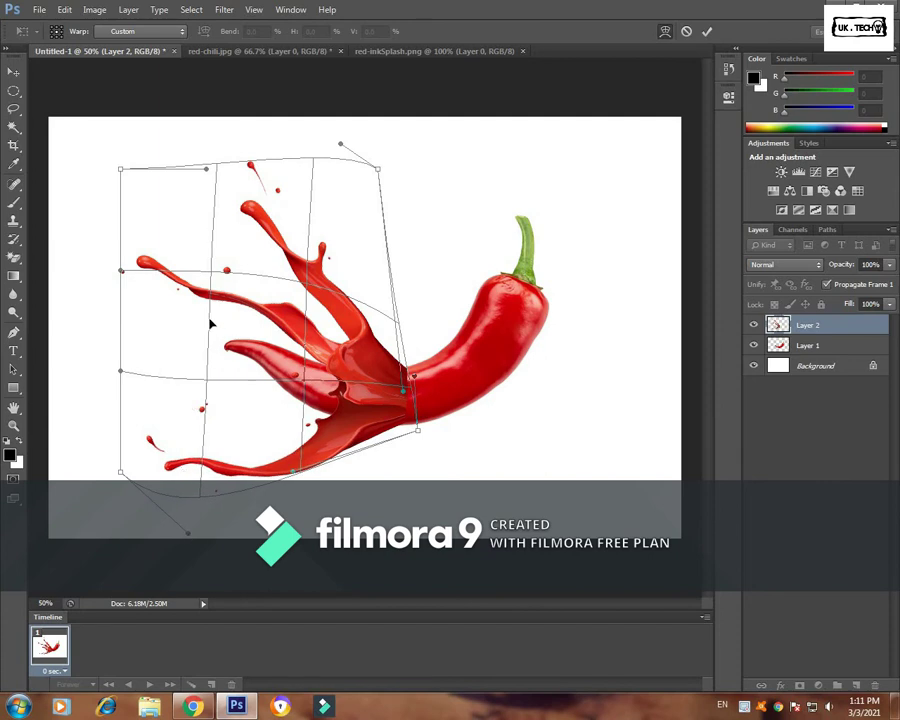
pyautogui.moveTo(211, 323); pyautogui.dragTo(177, 317)
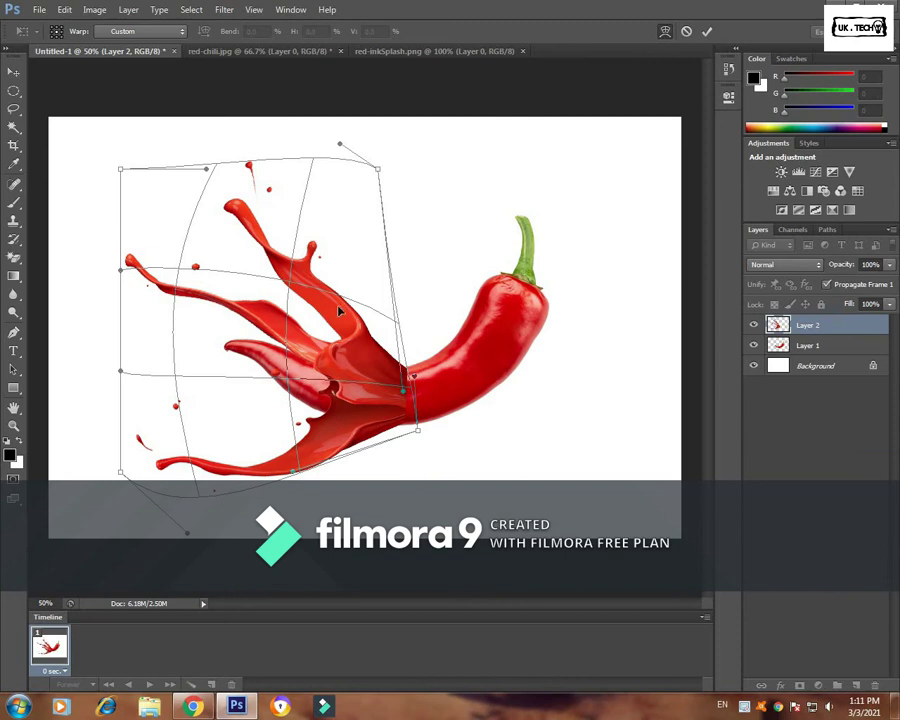
pyautogui.moveTo(361, 266)
pyautogui.mouseDown()
pyautogui.moveTo(370, 263)
pyautogui.moveTo(357, 267)
pyautogui.mouseUp()
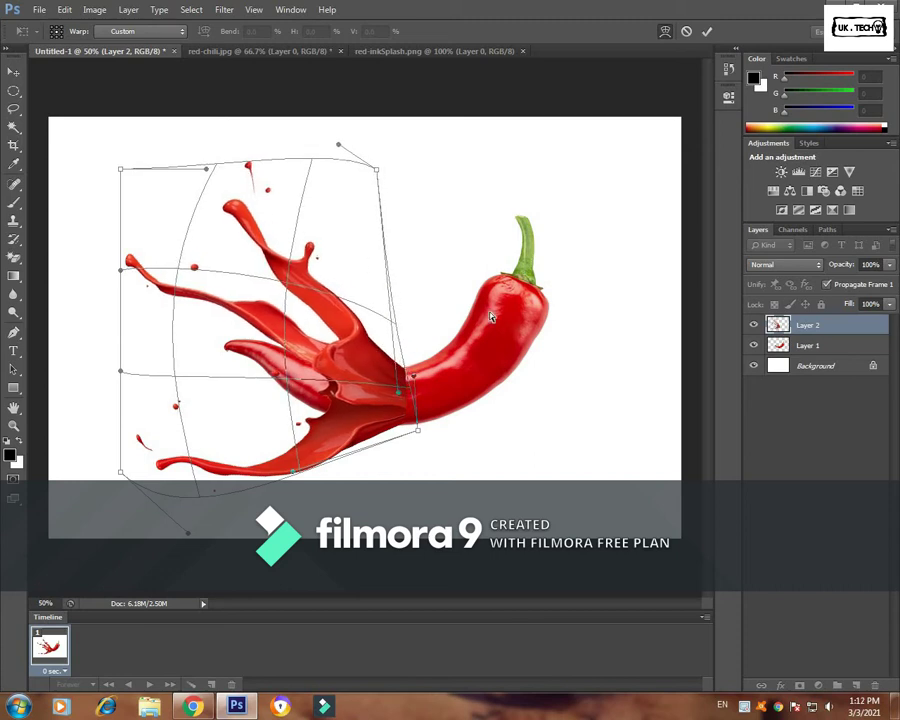
pyautogui.press('Return')
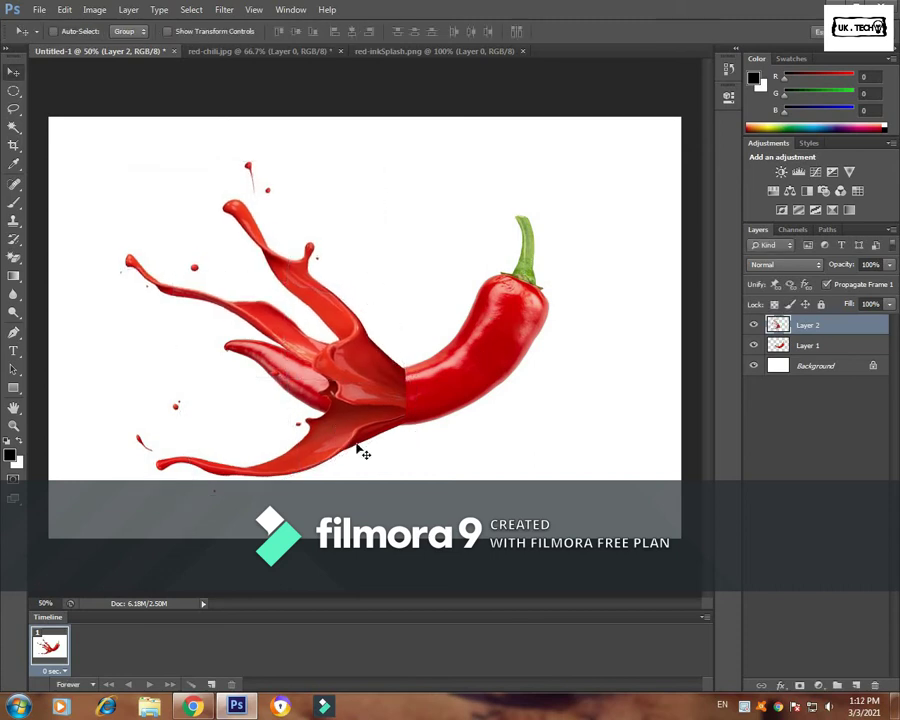
# Step: On Layer 1, erase the chili's left tip with a 100% opacity, 100% flow Eraser
pyautogui.click(820, 345)
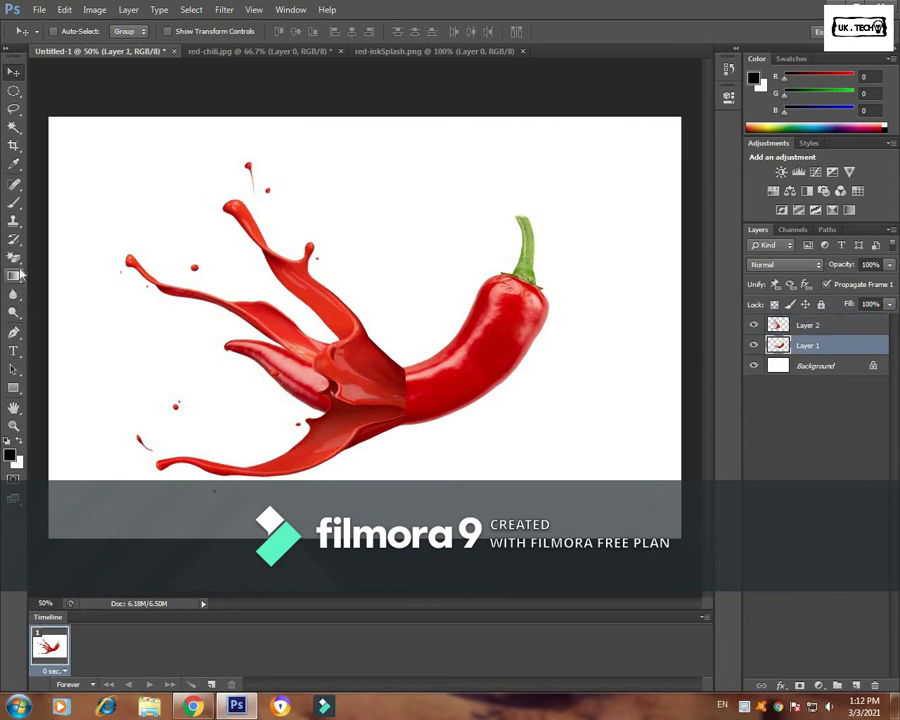
pyautogui.moveTo(14, 257); pyautogui.dragTo(63, 270)
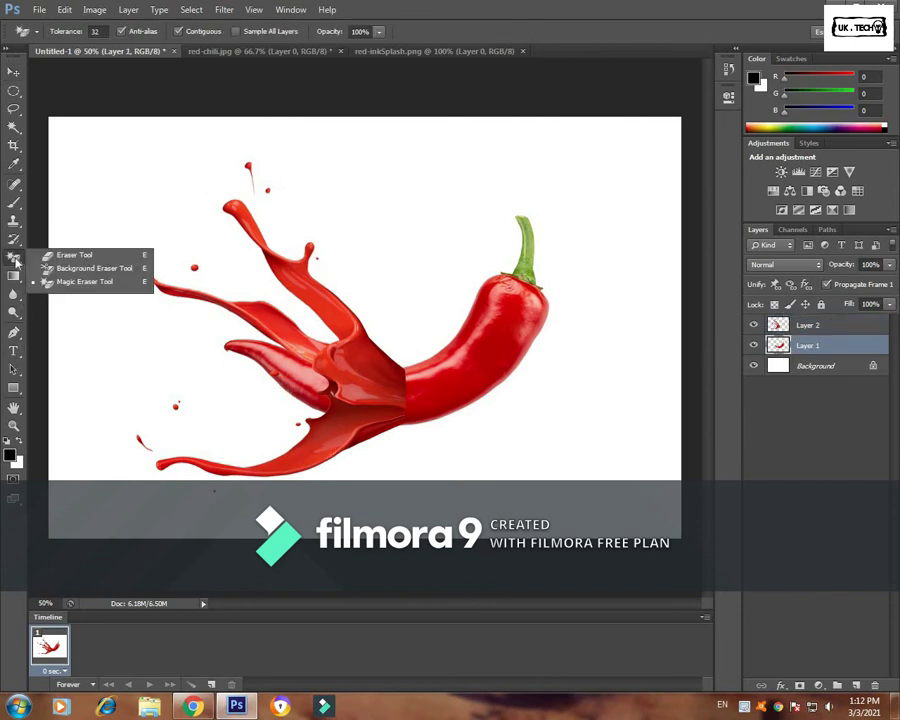
pyautogui.click(68, 257)
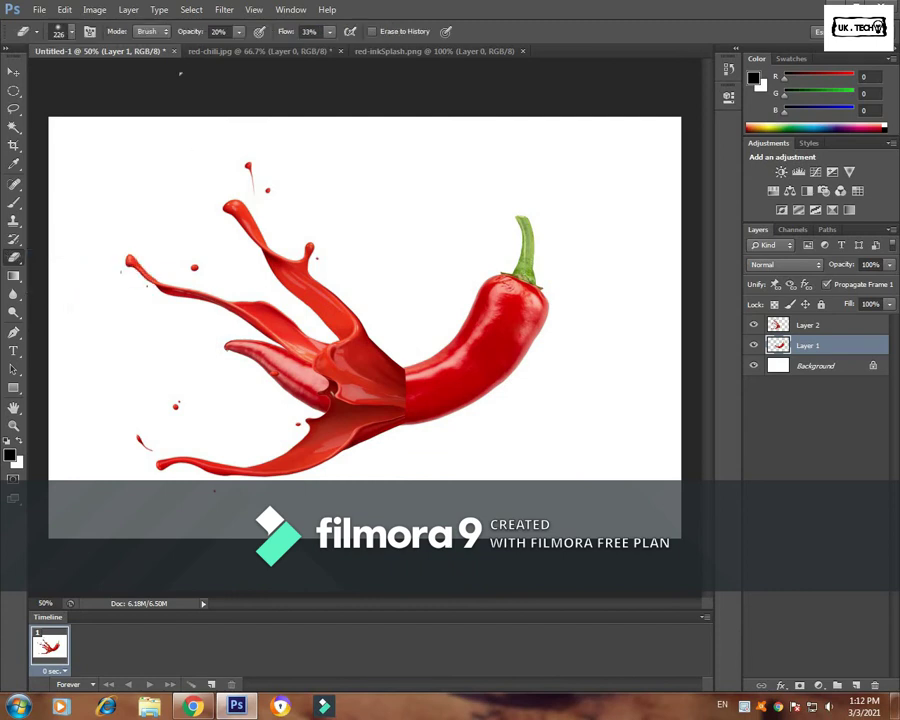
pyautogui.click(238, 31)
pyautogui.moveTo(248, 50); pyautogui.dragTo(305, 56)
pyautogui.click(329, 31)
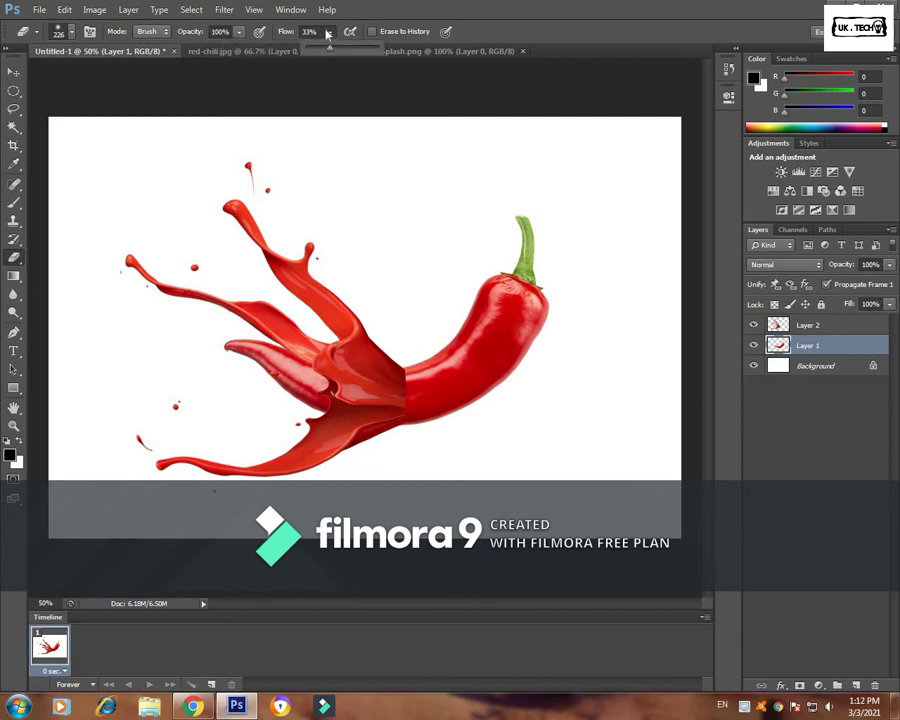
pyautogui.moveTo(364, 60); pyautogui.dragTo(386, 62)
pyautogui.click(250, 360)
pyautogui.moveTo(245, 360)
pyautogui.mouseDown()
pyautogui.moveTo(280, 365)
pyautogui.moveTo(324, 406)
pyautogui.mouseUp()
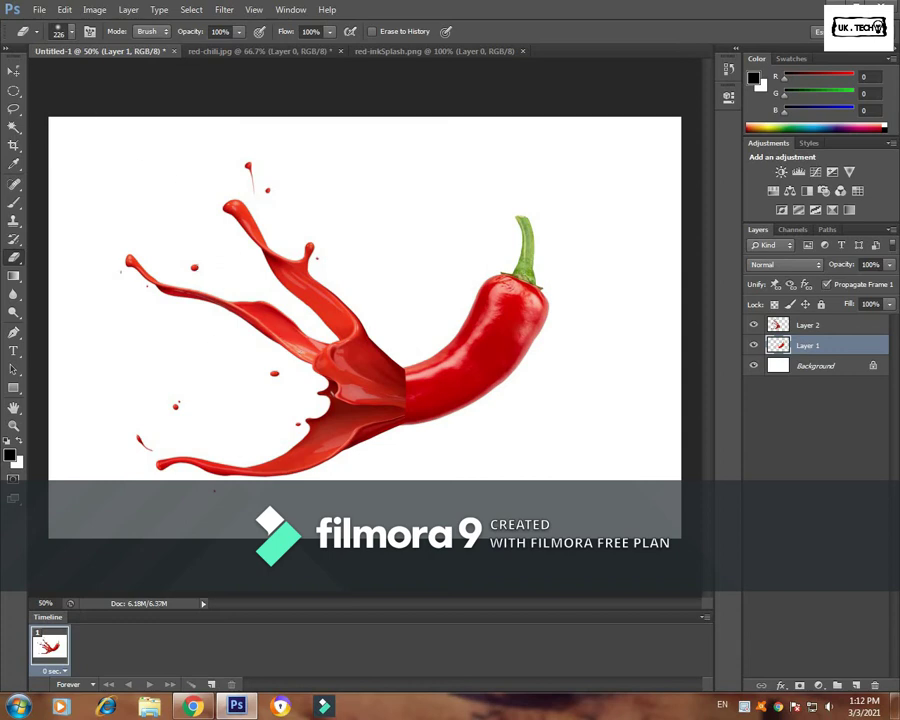
pyautogui.click(13, 72)
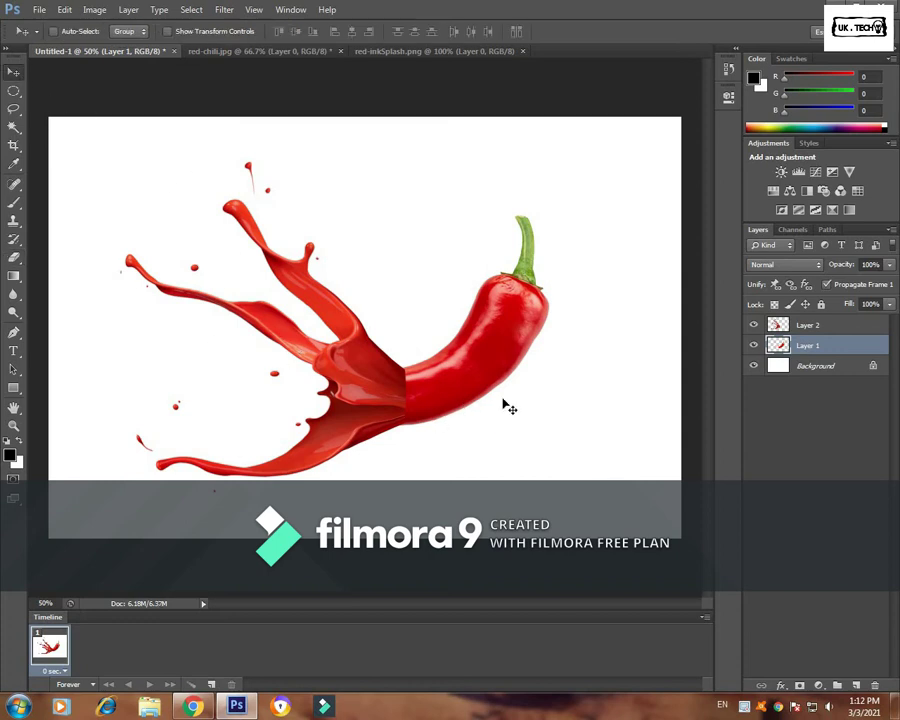
# Step: On Layer 2, erase the splash edge with a soft brush at 30% opacity, 46% flow
pyautogui.click(826, 329)
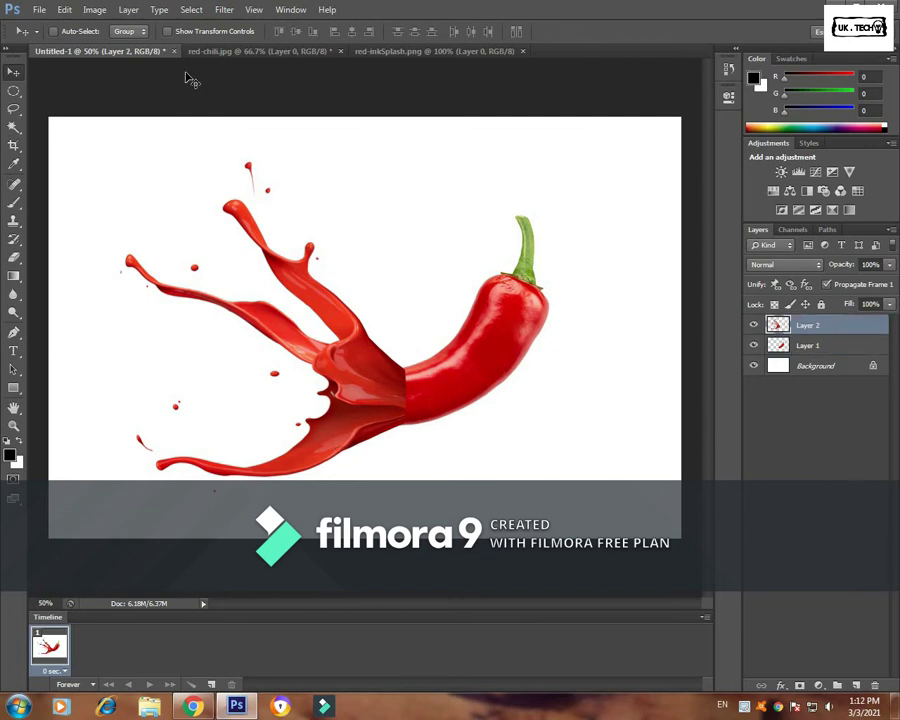
pyautogui.click(14, 257)
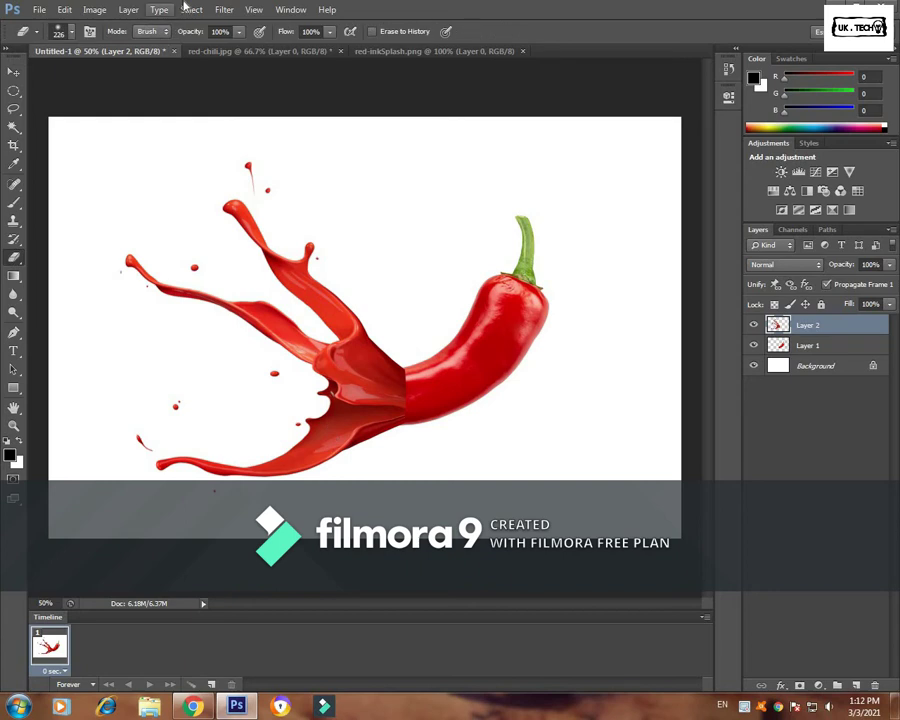
pyautogui.click(240, 33)
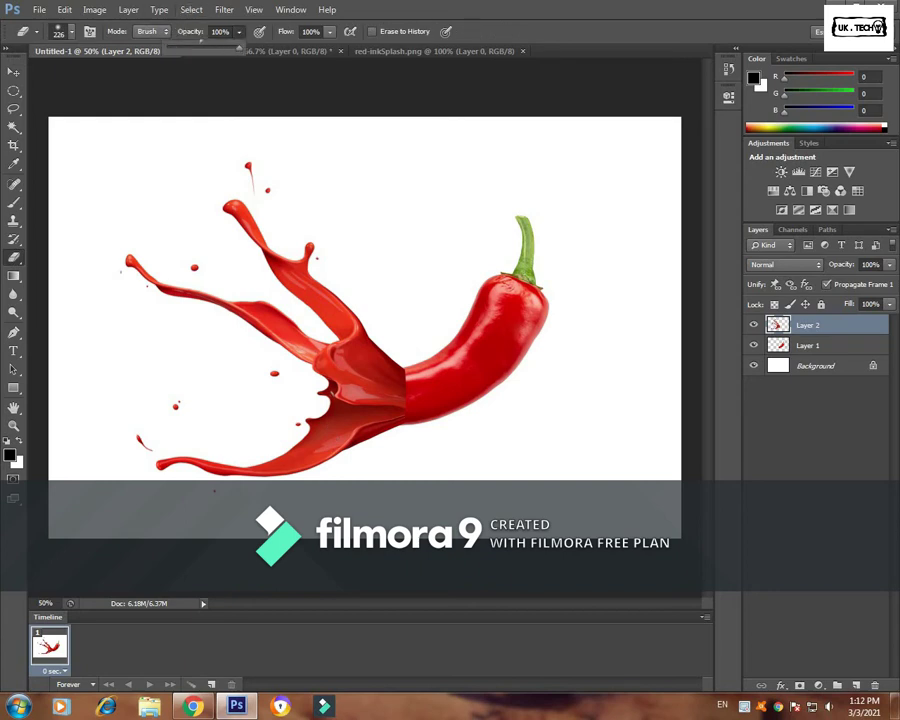
pyautogui.moveTo(215, 49); pyautogui.dragTo(191, 50)
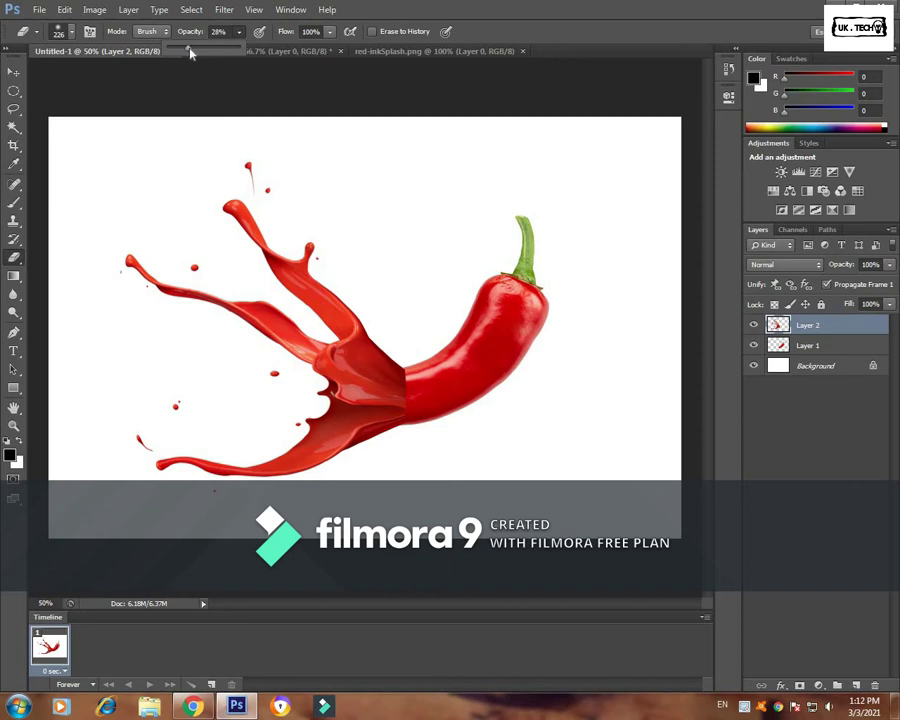
pyautogui.click(330, 33)
pyautogui.moveTo(298, 53); pyautogui.dragTo(293, 56)
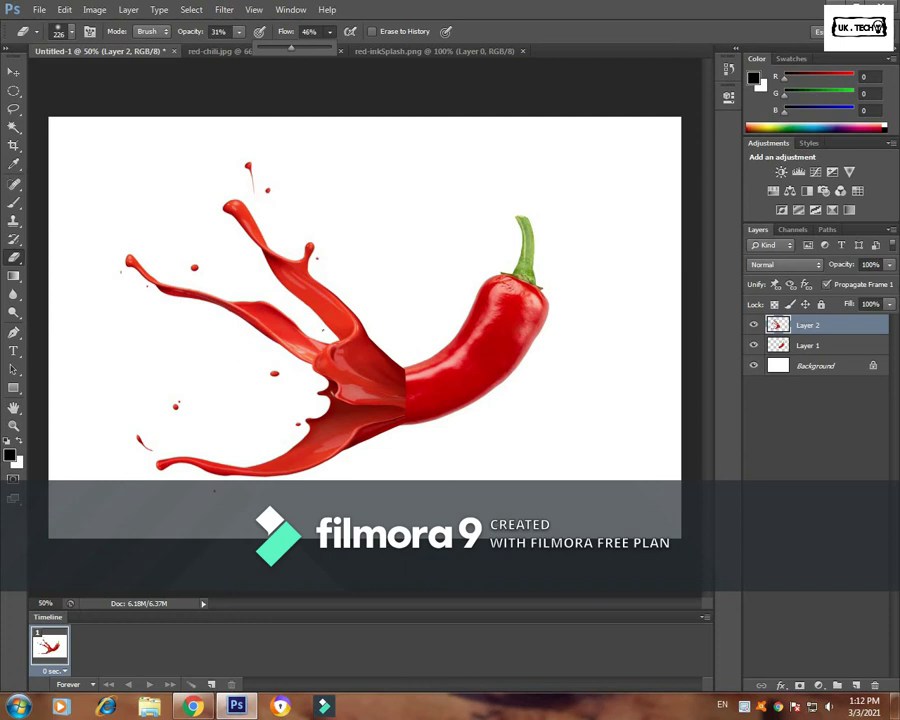
pyautogui.click(71, 32)
pyautogui.moveTo(74, 75); pyautogui.dragTo(53, 78)
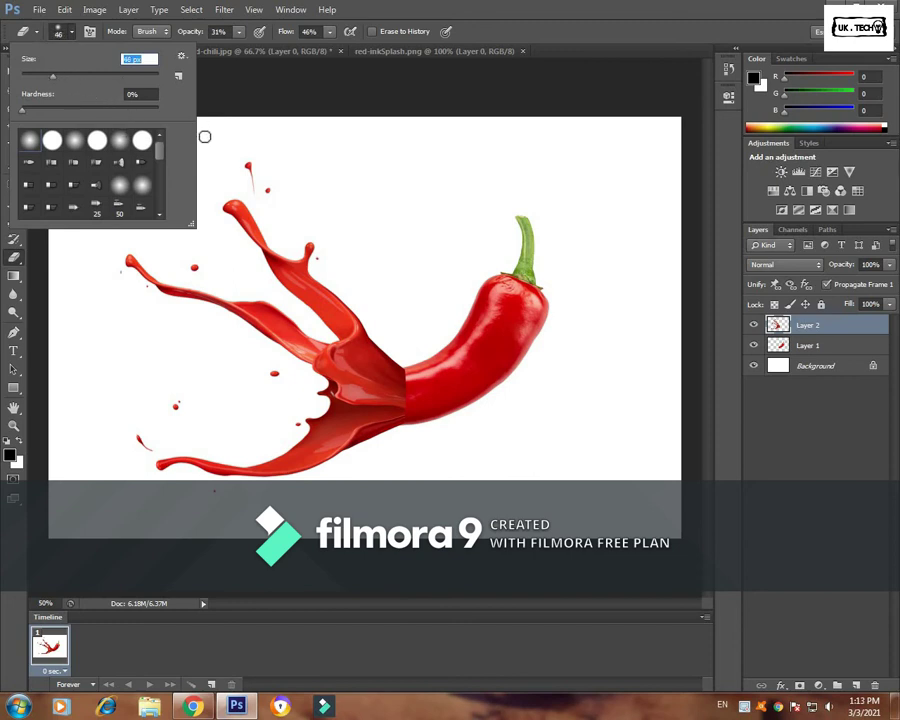
pyautogui.click(406, 373)
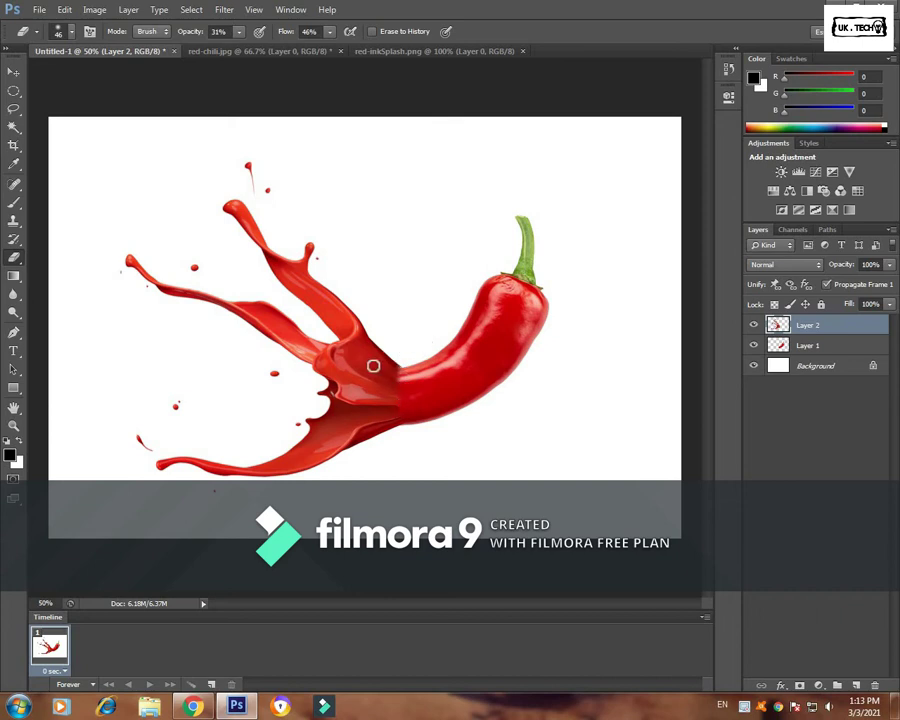
pyautogui.click(13, 72)
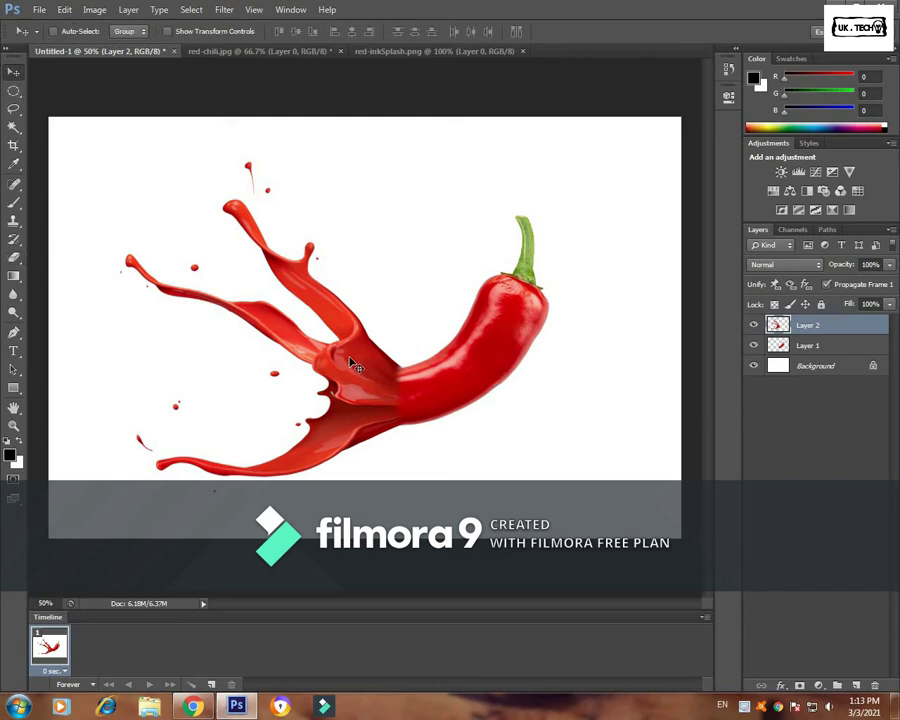
# Step: Warp the splash's right-middle point down and make a light eraser pass over the seam
pyautogui.hotkey('ctrl', 't')
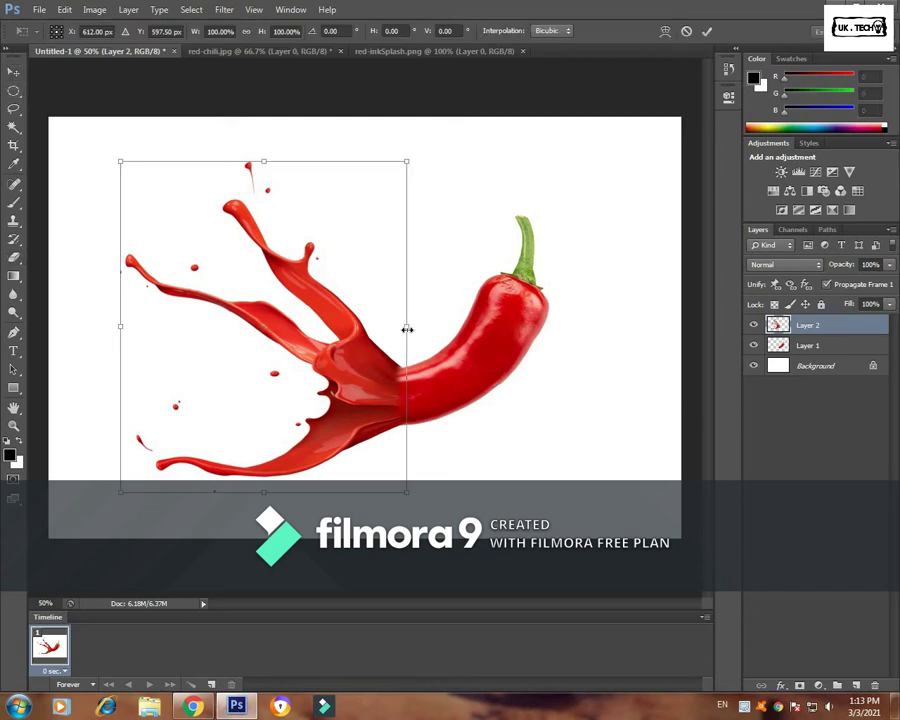
pyautogui.rightClick(386, 320)
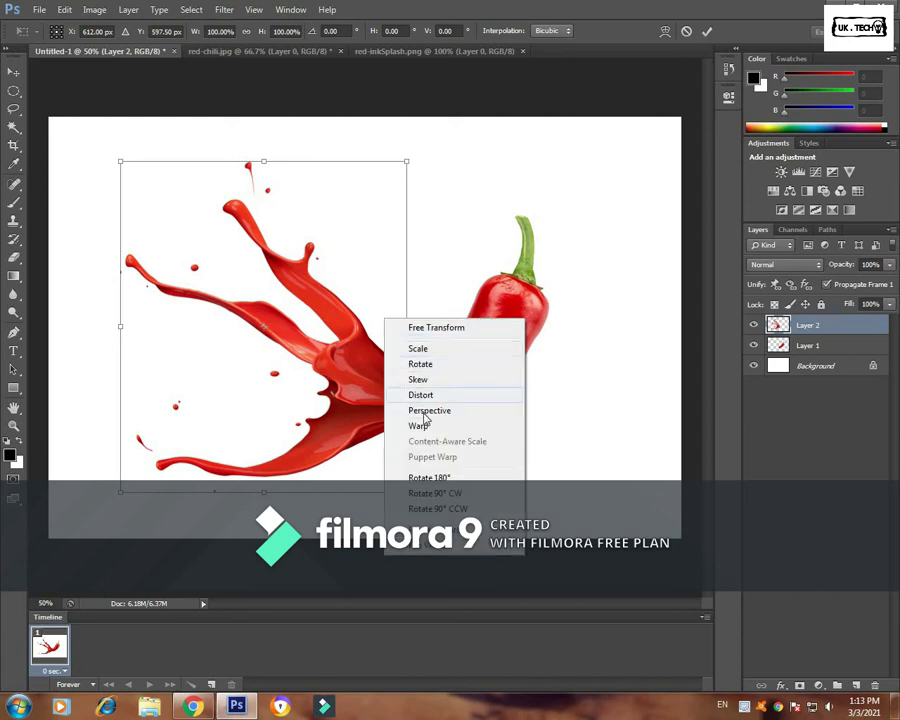
pyautogui.click(418, 426)
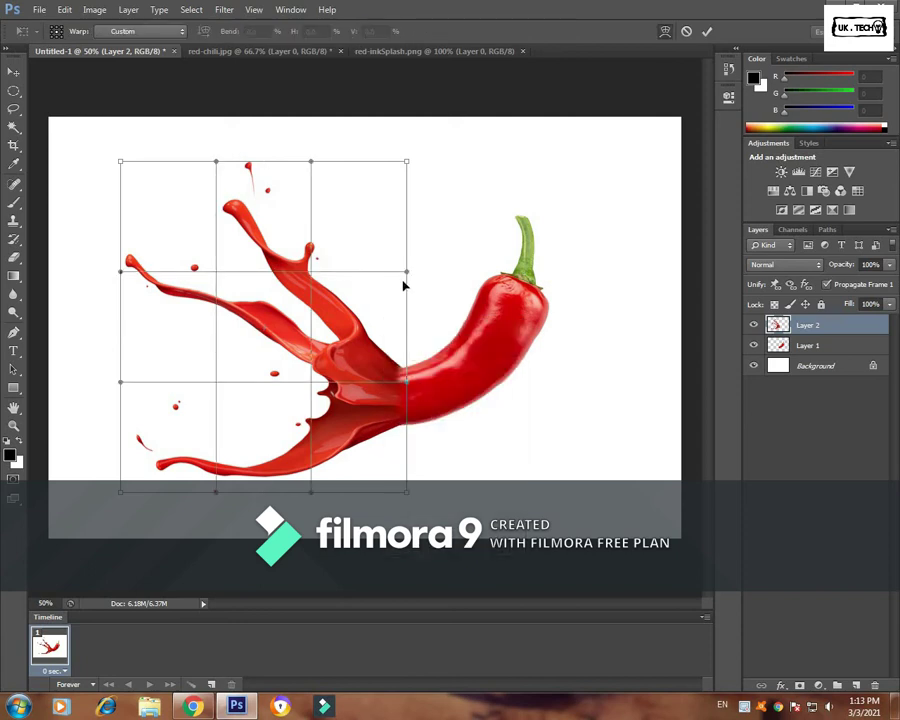
pyautogui.moveTo(405, 279); pyautogui.dragTo(406, 284)
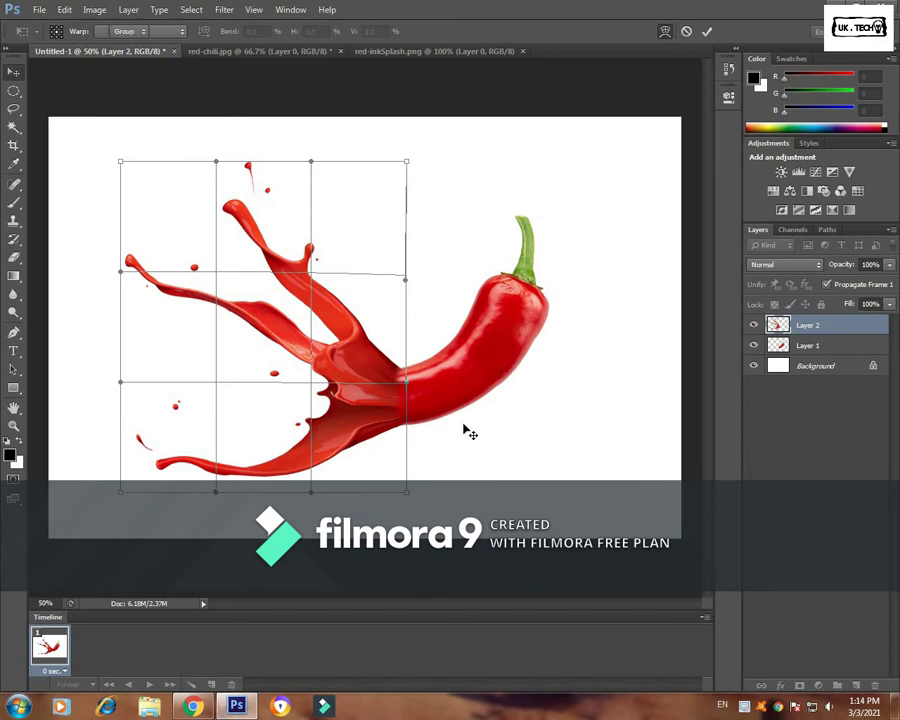
pyautogui.press('Return')
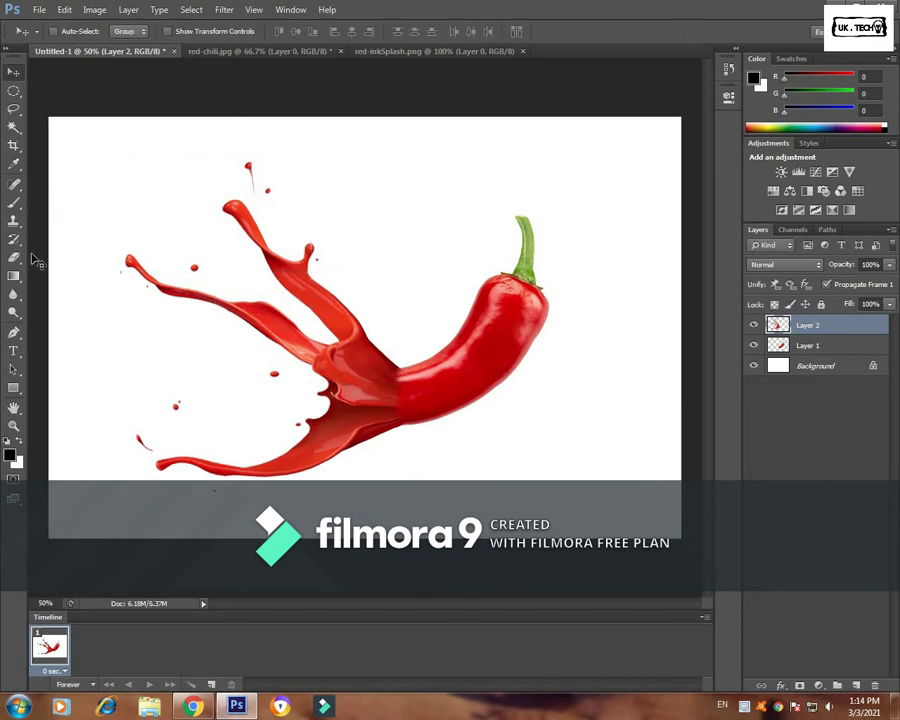
pyautogui.click(14, 257)
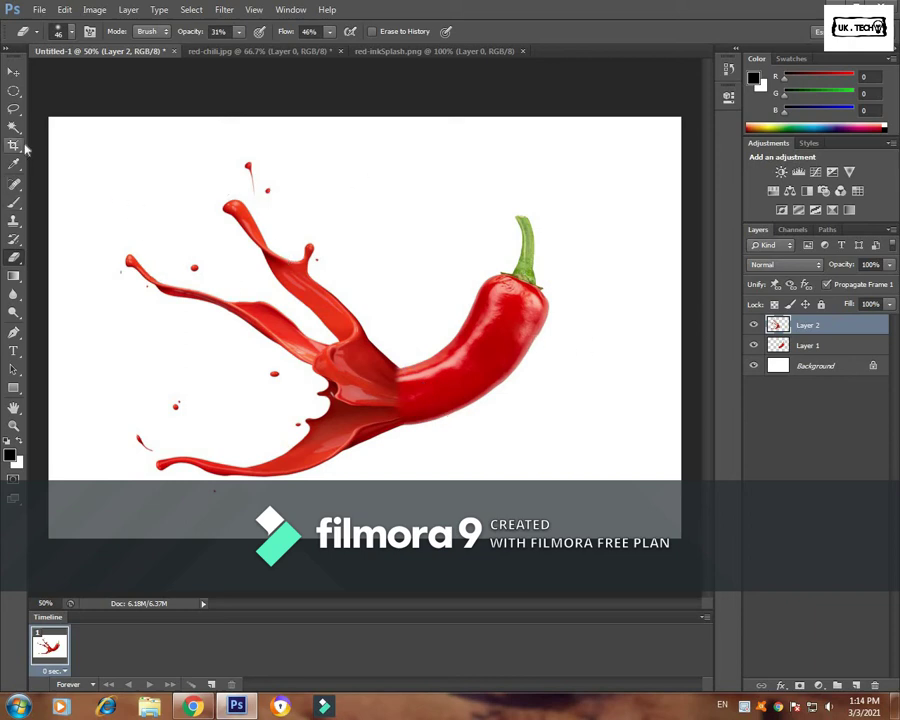
pyautogui.click(14, 72)
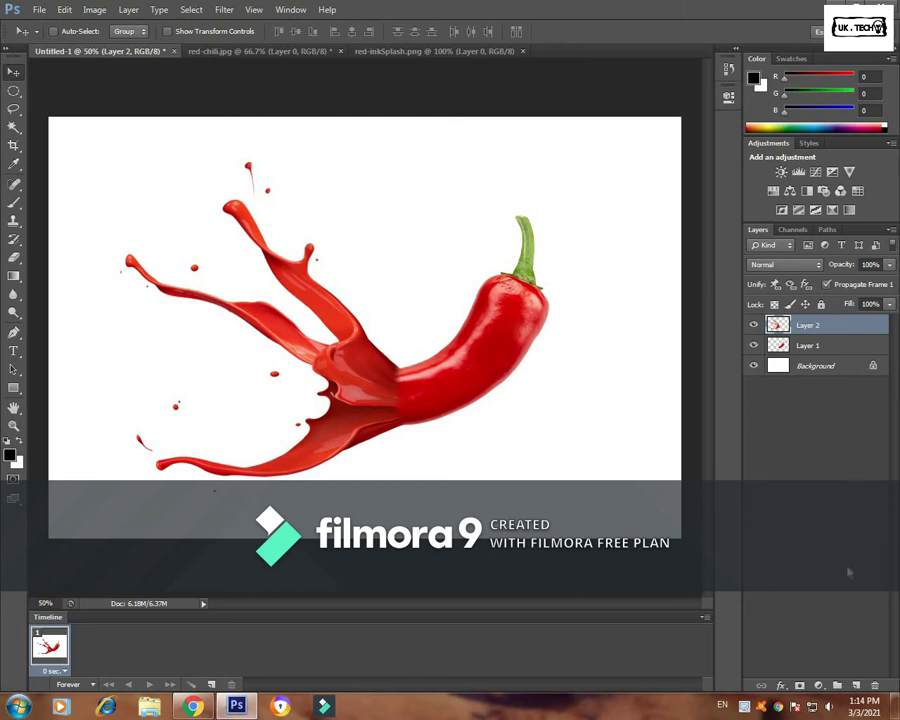
# Step: Add a new empty layer and paint a soft black 201 px brush dot above the chili
pyautogui.click(855, 685)
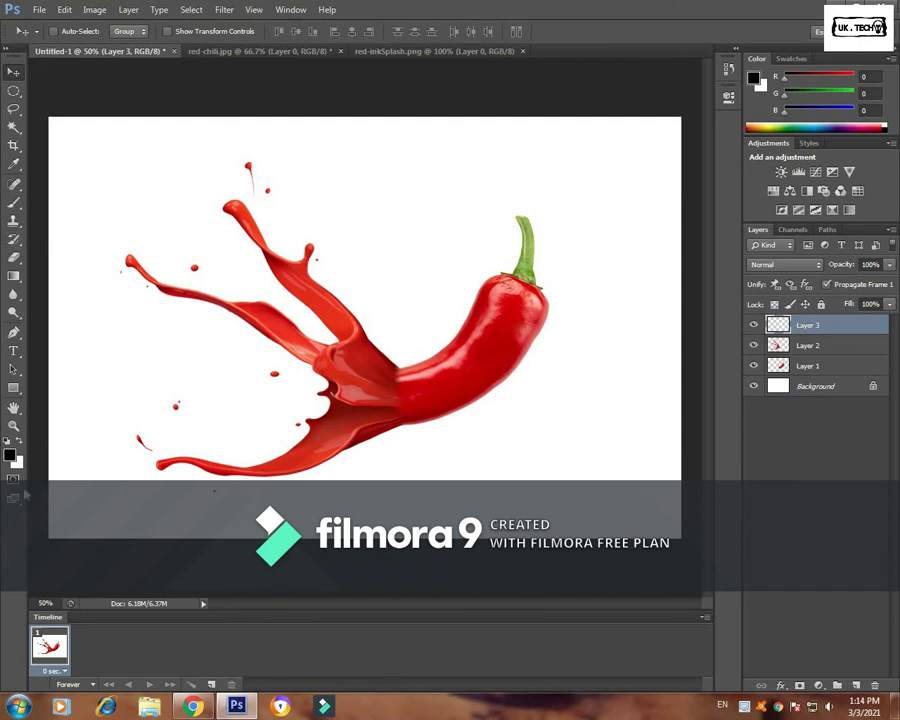
pyautogui.click(18, 443)
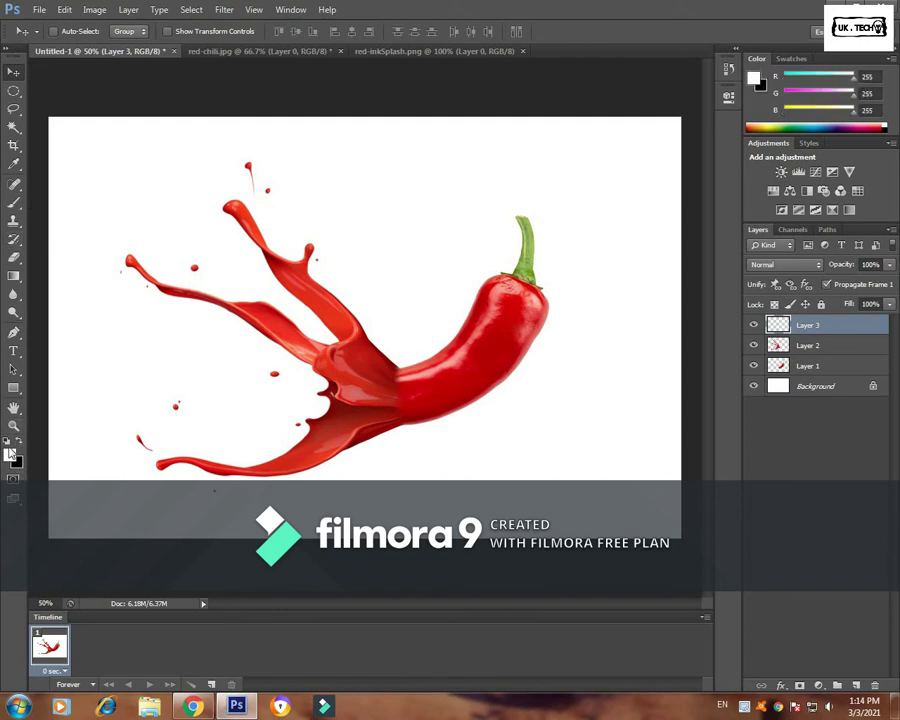
pyautogui.click(18, 444)
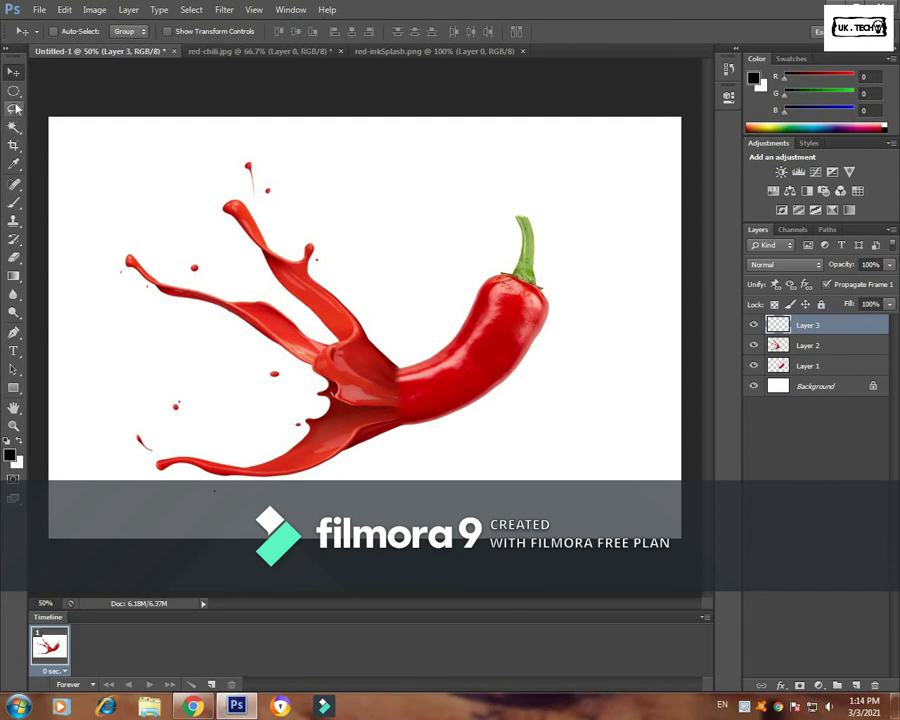
pyautogui.click(17, 203)
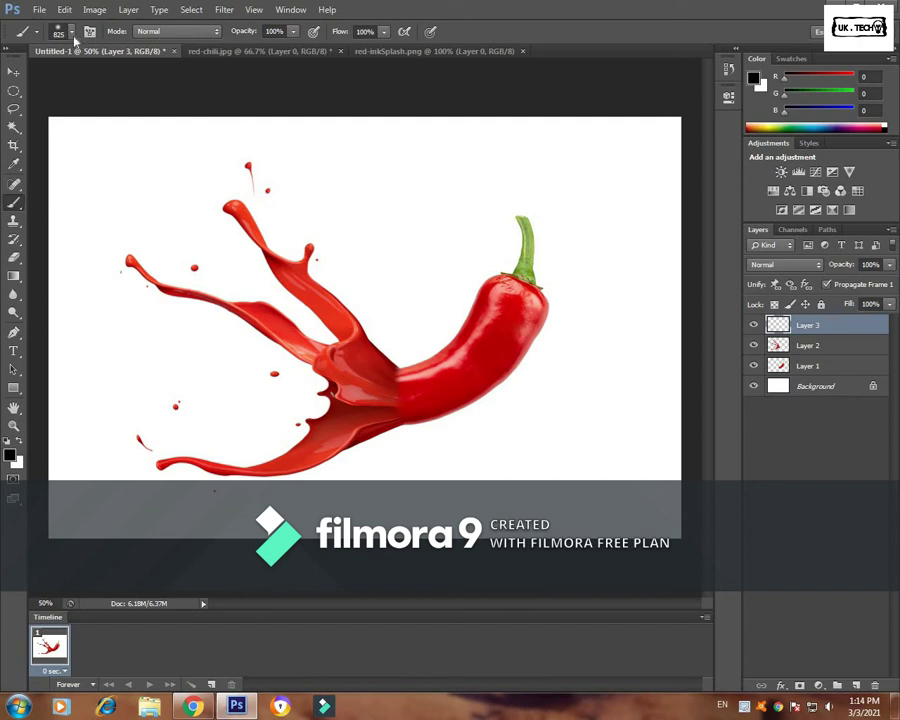
pyautogui.click(72, 34)
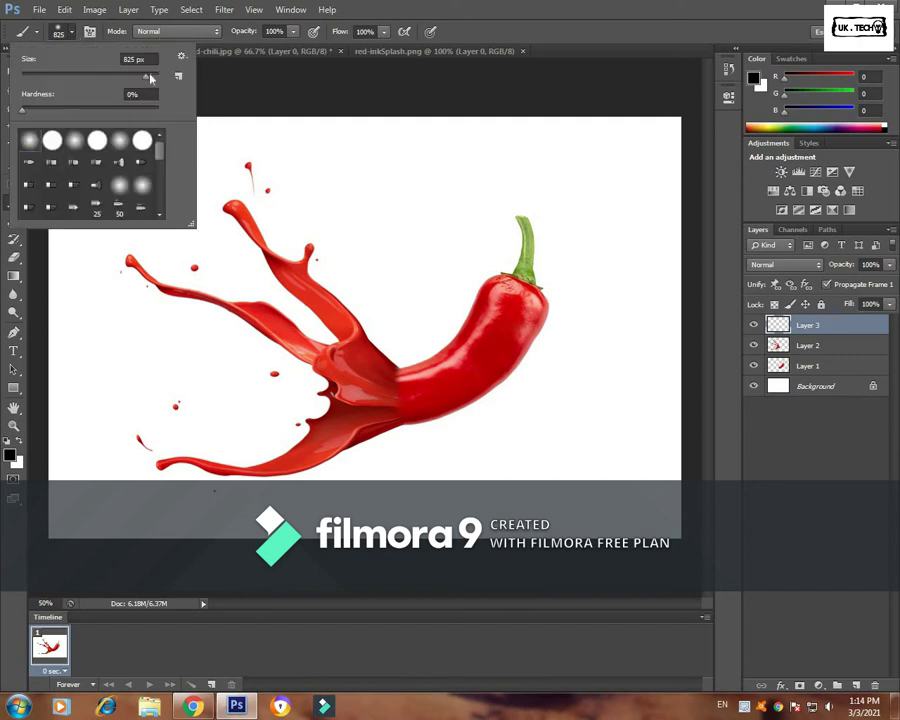
pyautogui.moveTo(151, 78); pyautogui.dragTo(124, 77)
pyautogui.click(397, 197)
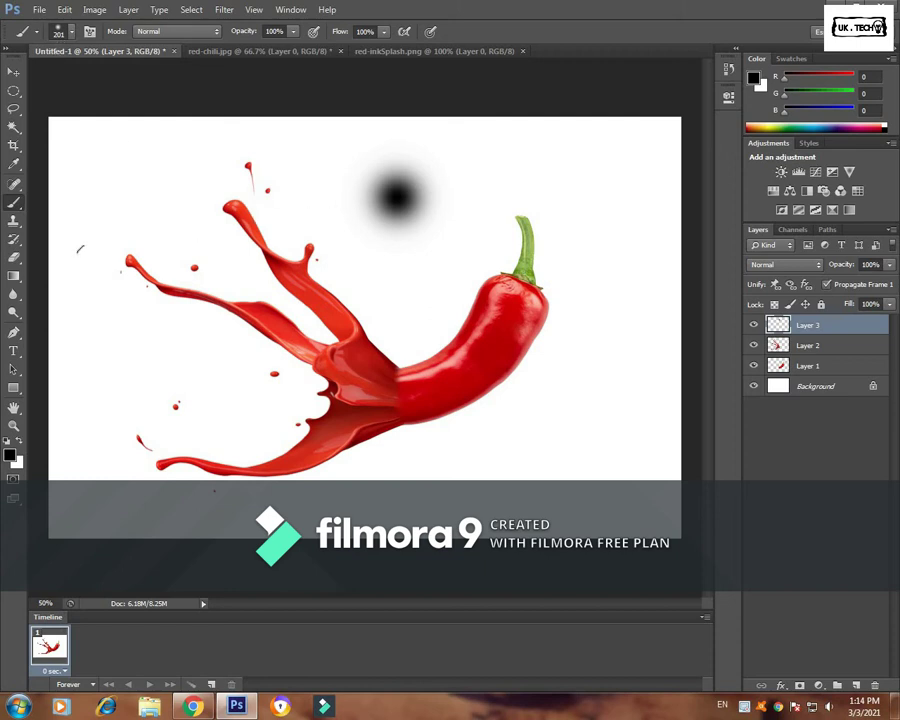
# Step: Nudge the black dot slightly downward and put it into Free Transform
pyautogui.click(14, 70)
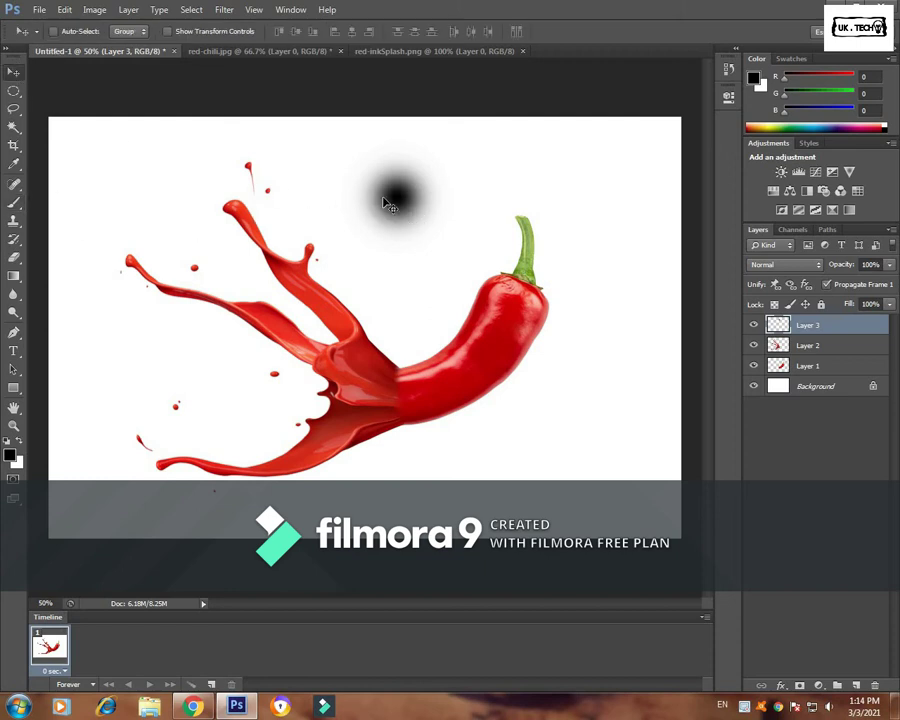
pyautogui.moveTo(386, 197)
pyautogui.mouseDown()
pyautogui.moveTo(403, 243)
pyautogui.moveTo(418, 217)
pyautogui.mouseUp()
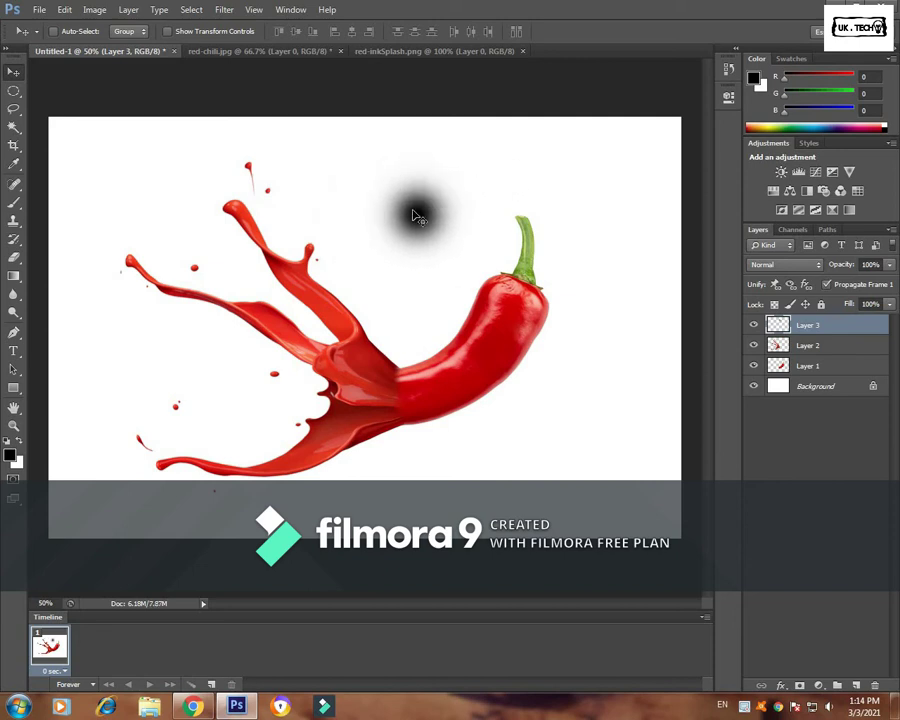
pyautogui.hotkey('ctrl', 't')
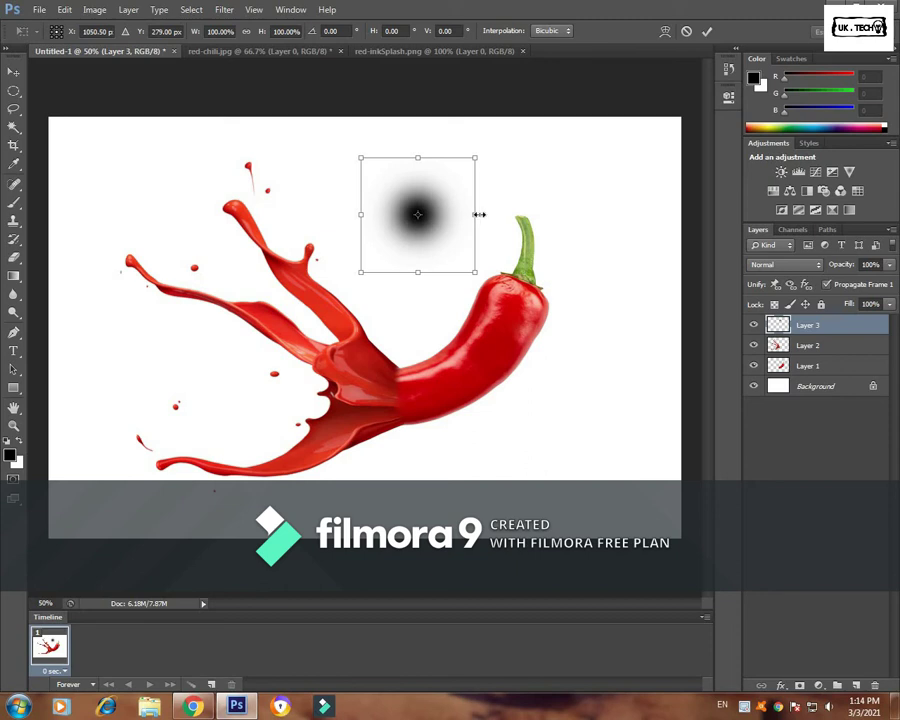
# Step: Stretch the black dot into a wide ellipse, move it under the chili and tilt it
pyautogui.moveTo(479, 214); pyautogui.dragTo(614, 214)
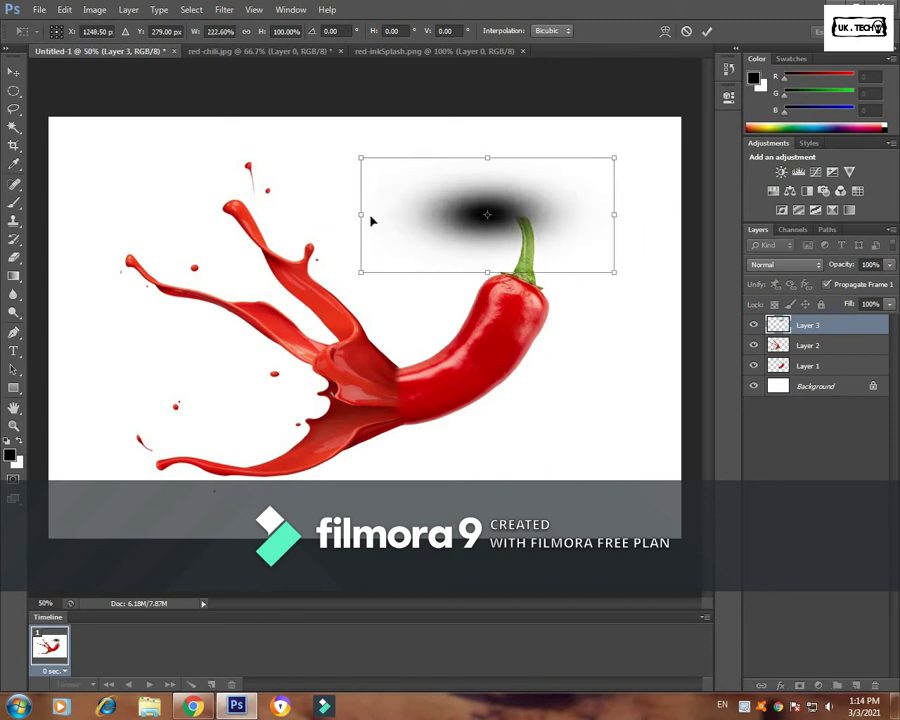
pyautogui.moveTo(363, 214); pyautogui.dragTo(154, 221)
pyautogui.moveTo(431, 217)
pyautogui.mouseDown()
pyautogui.moveTo(492, 426)
pyautogui.moveTo(490, 482)
pyautogui.moveTo(492, 470)
pyautogui.mouseUp()
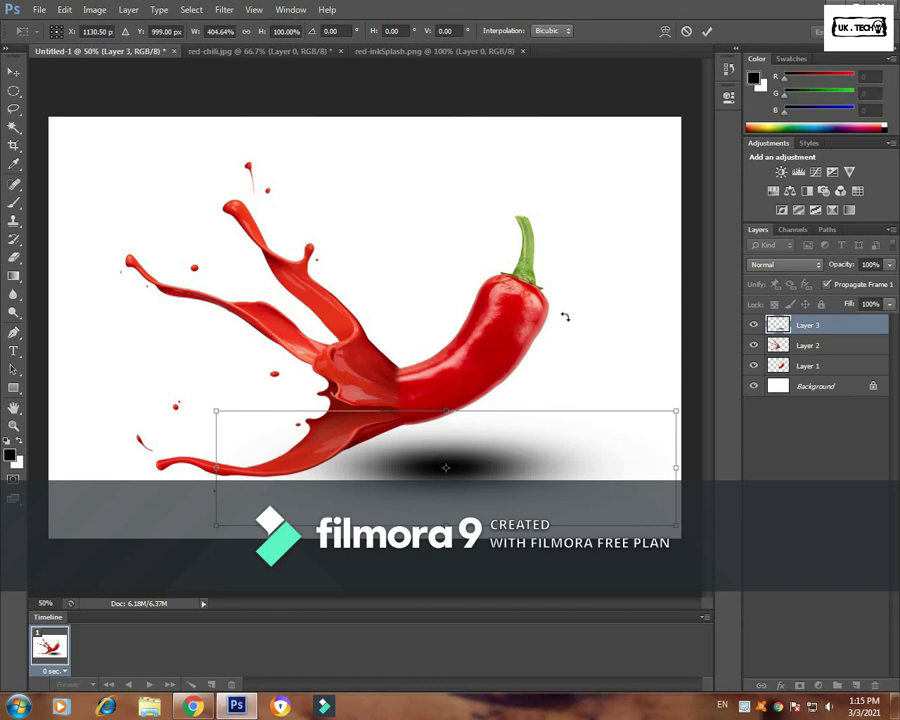
pyautogui.moveTo(566, 314); pyautogui.dragTo(558, 290)
pyautogui.moveTo(500, 459)
pyautogui.mouseDown()
pyautogui.moveTo(497, 409)
pyautogui.moveTo(502, 432)
pyautogui.mouseUp()
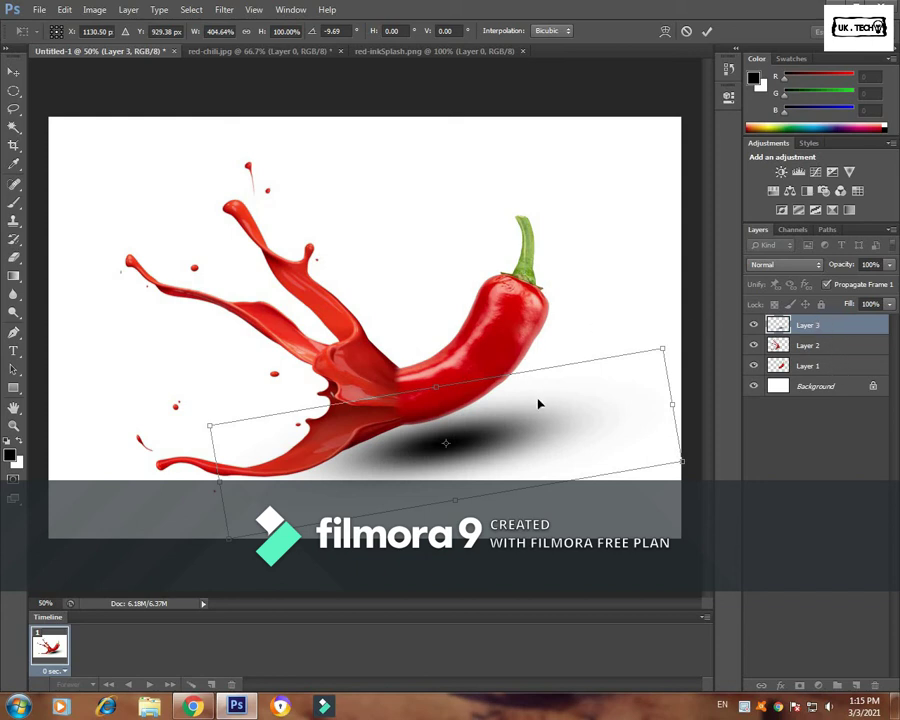
pyautogui.moveTo(538, 403); pyautogui.dragTo(534, 397)
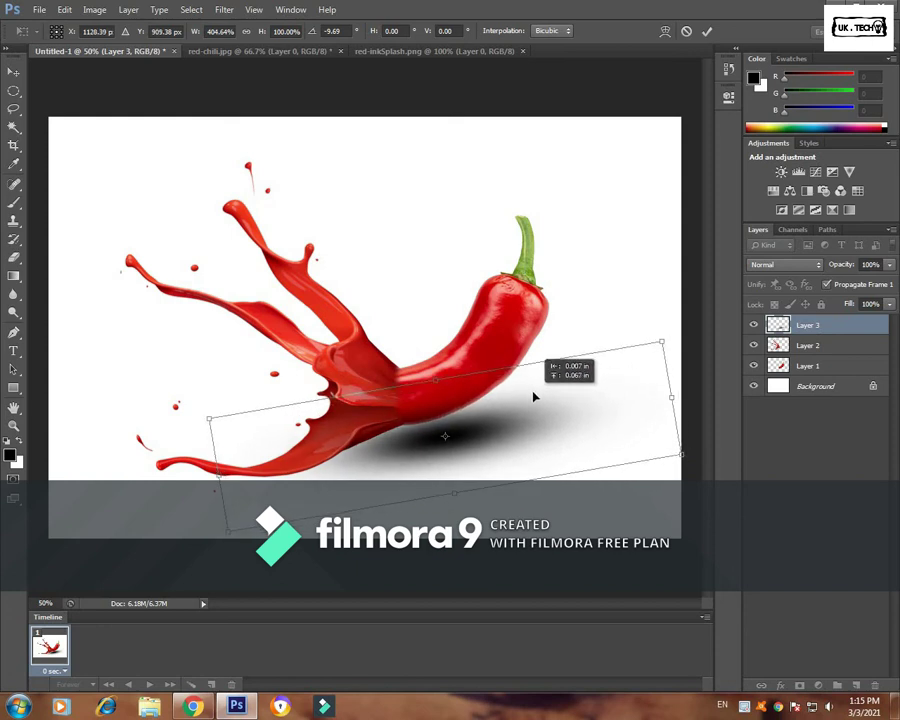
pyautogui.moveTo(619, 307); pyautogui.dragTo(611, 301)
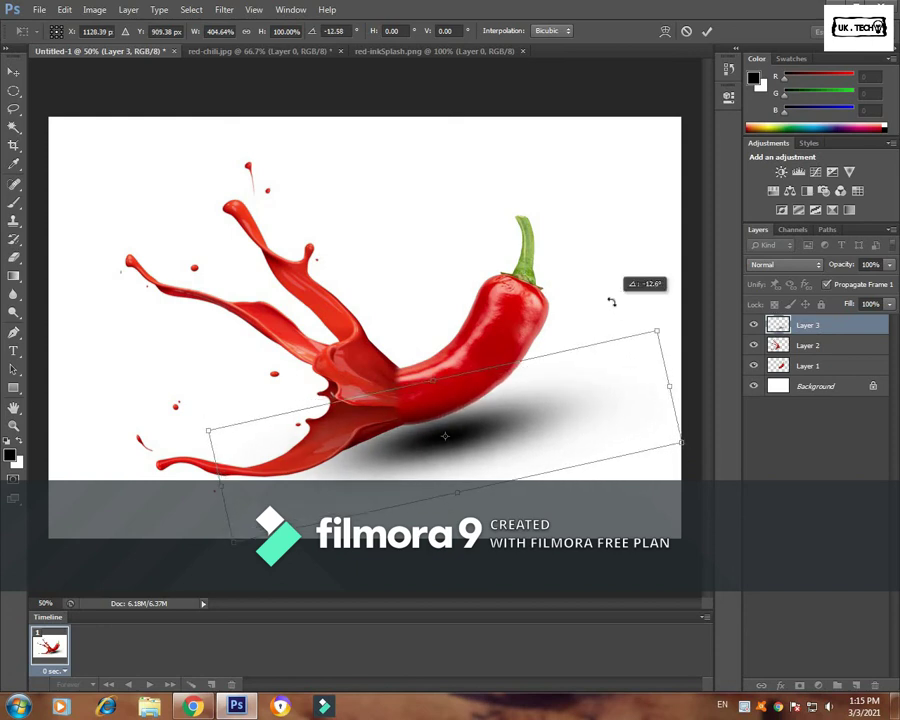
# Step: Set Layer 3 to 59% opacity, refine the shadow's position and −2.94° tilt, and commit
pyautogui.click(889, 265)
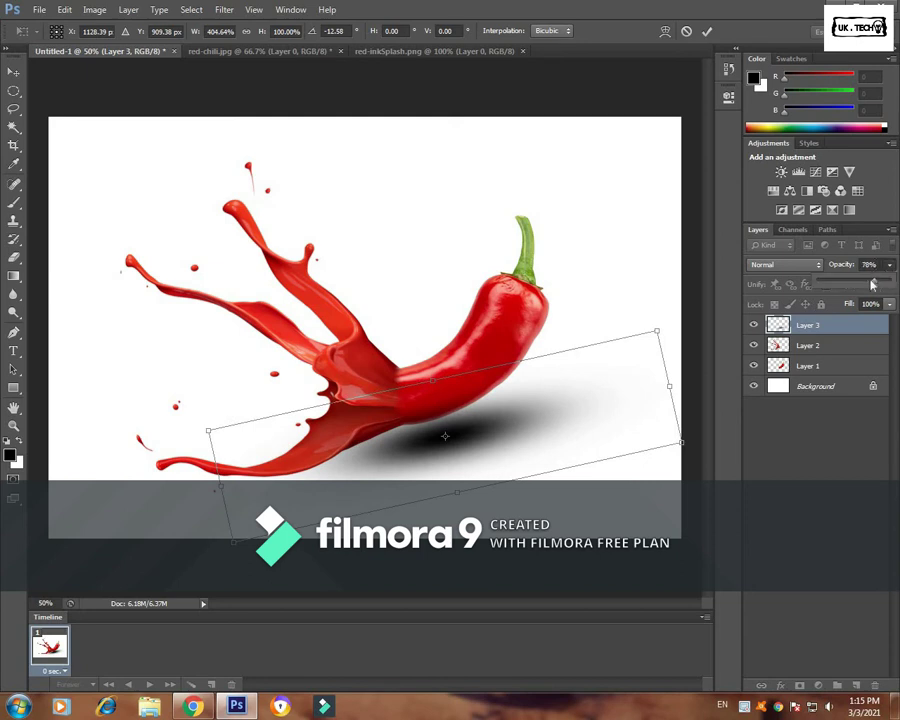
pyautogui.moveTo(888, 283); pyautogui.dragTo(862, 287)
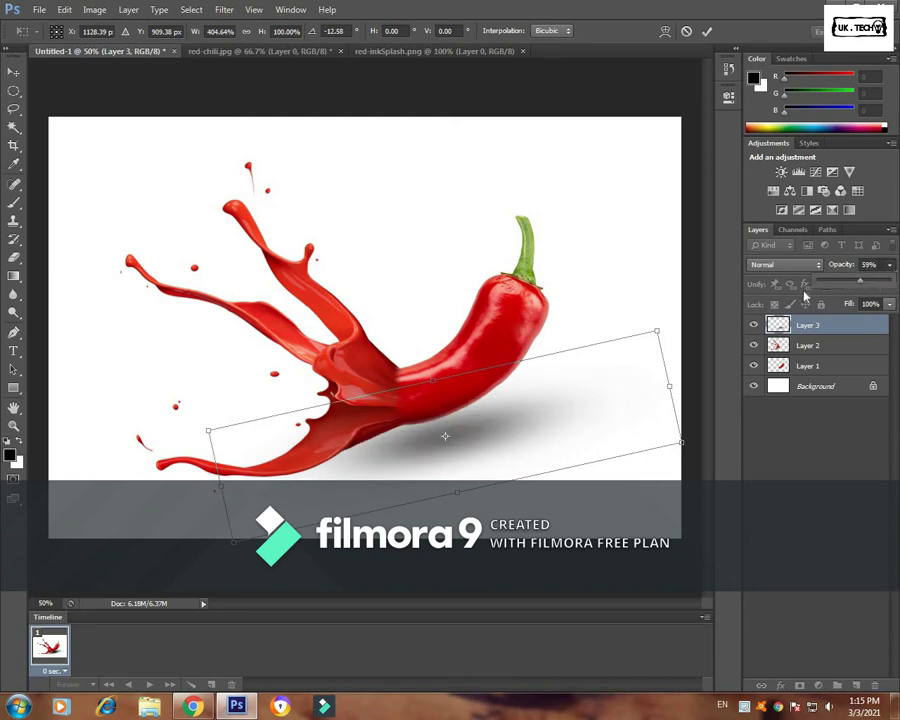
pyautogui.moveTo(602, 298); pyautogui.dragTo(597, 291)
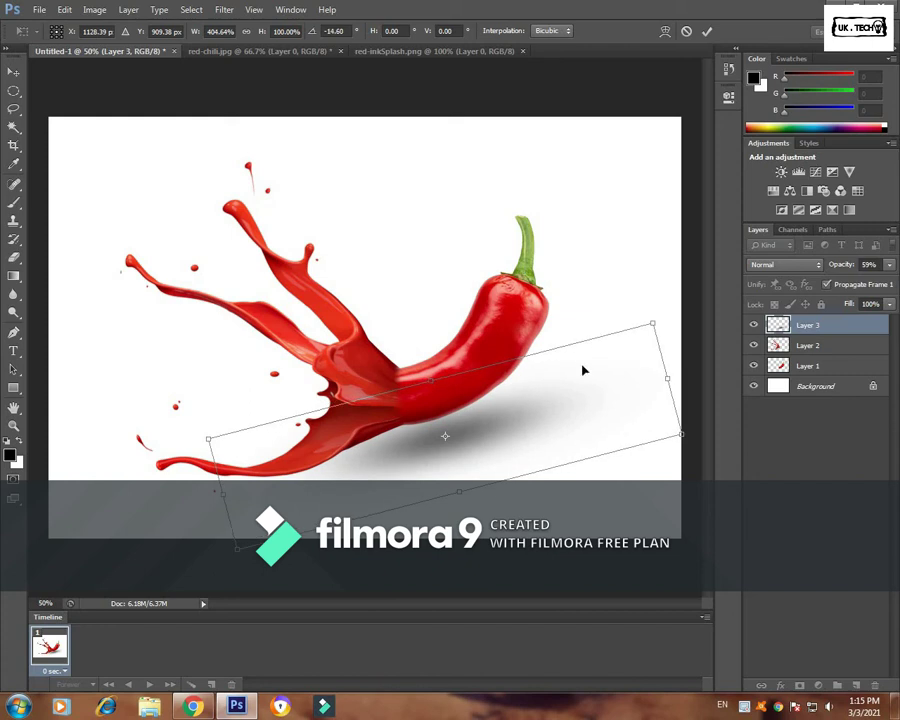
pyautogui.moveTo(555, 403); pyautogui.dragTo(532, 396)
pyautogui.moveTo(604, 284); pyautogui.dragTo(607, 330)
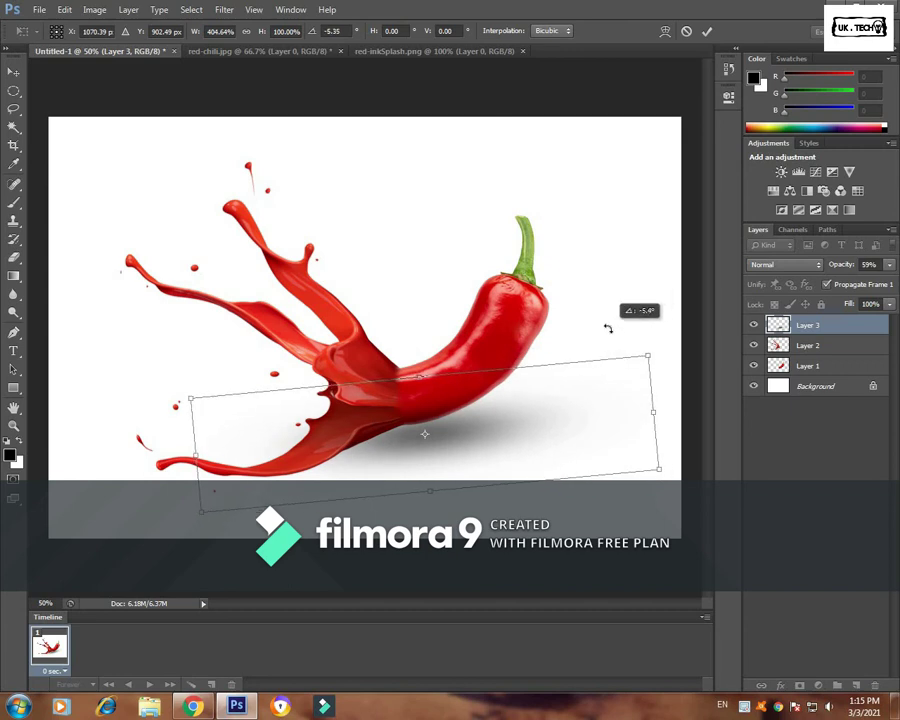
pyautogui.moveTo(607, 330); pyautogui.dragTo(644, 324)
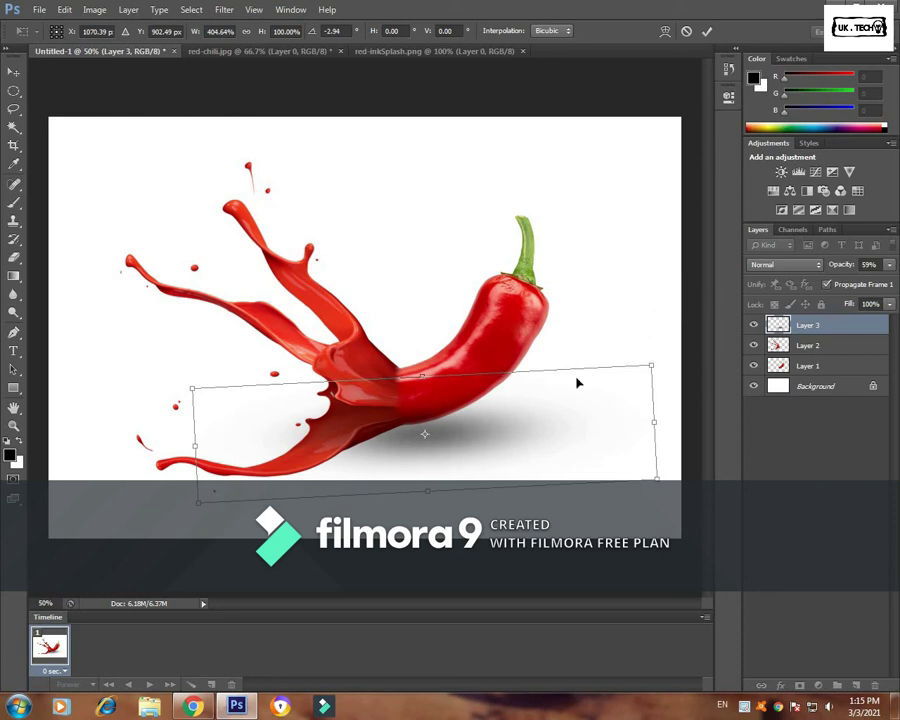
pyautogui.moveTo(557, 419); pyautogui.dragTo(555, 417)
pyautogui.press('Down')
pyautogui.press('Down')
pyautogui.press('Down')
pyautogui.press('Down')
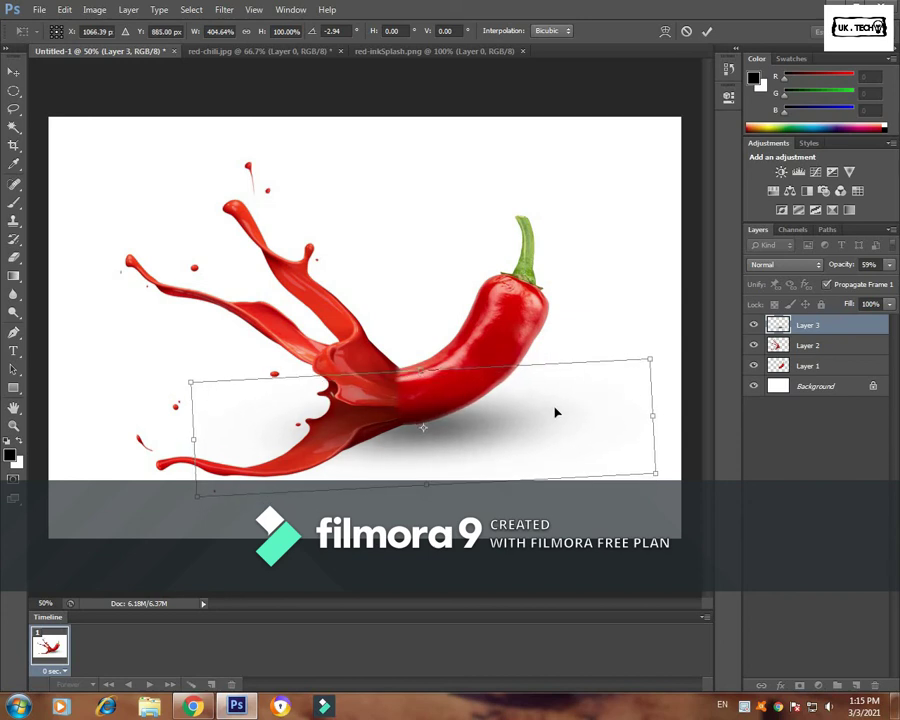
pyautogui.press('Down')
pyautogui.press('Down')
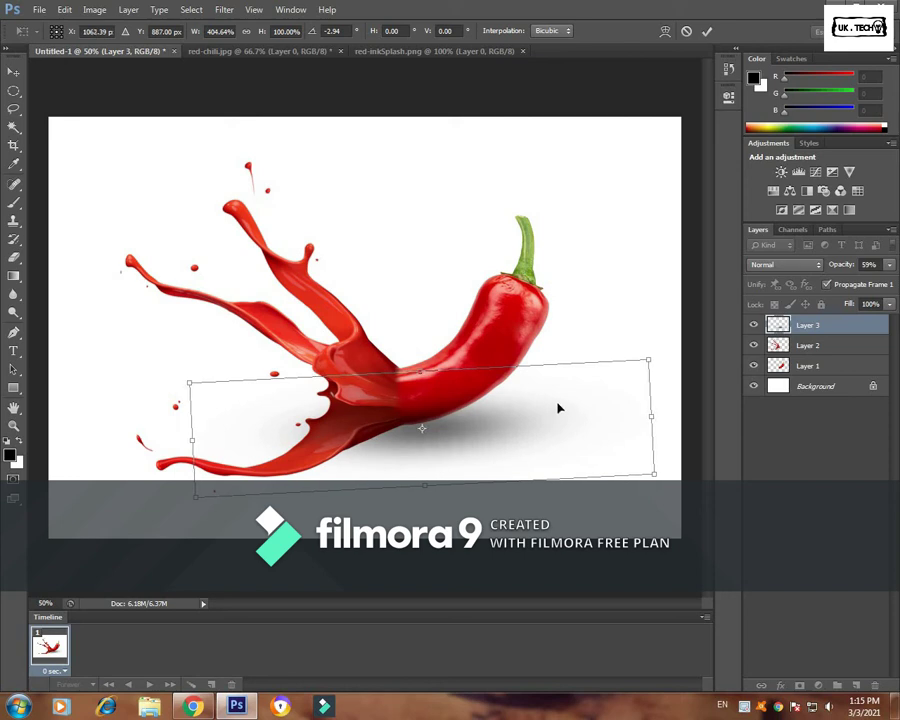
pyautogui.press('Return')
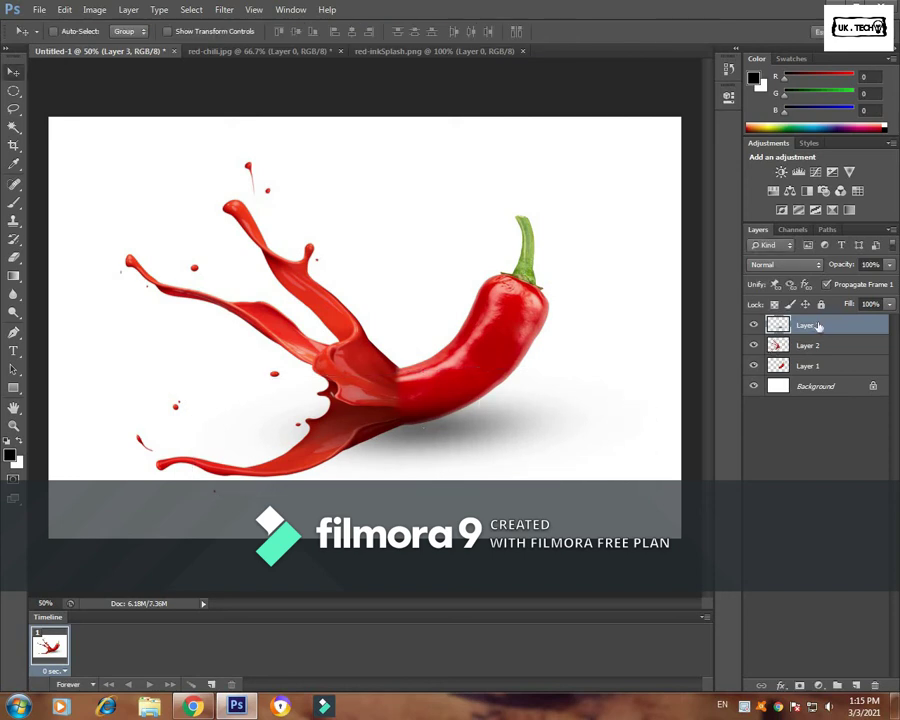
# Step: Move Layer 3 below the chili layers, then paint a 121 px black dot on new Layer 4
pyautogui.moveTo(834, 343); pyautogui.dragTo(840, 368)
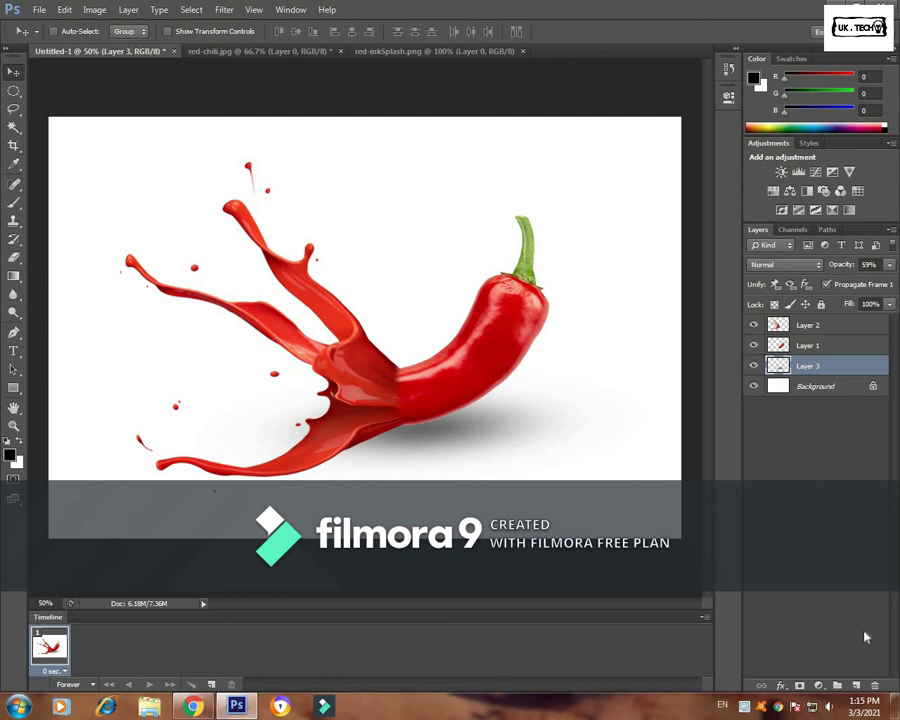
pyautogui.click(857, 685)
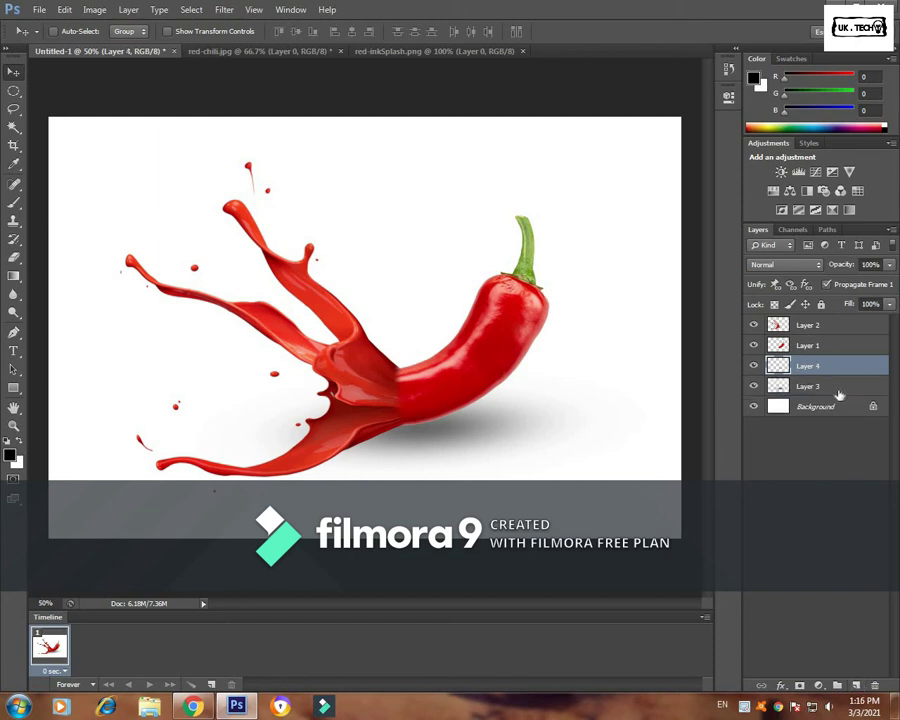
pyautogui.click(14, 201)
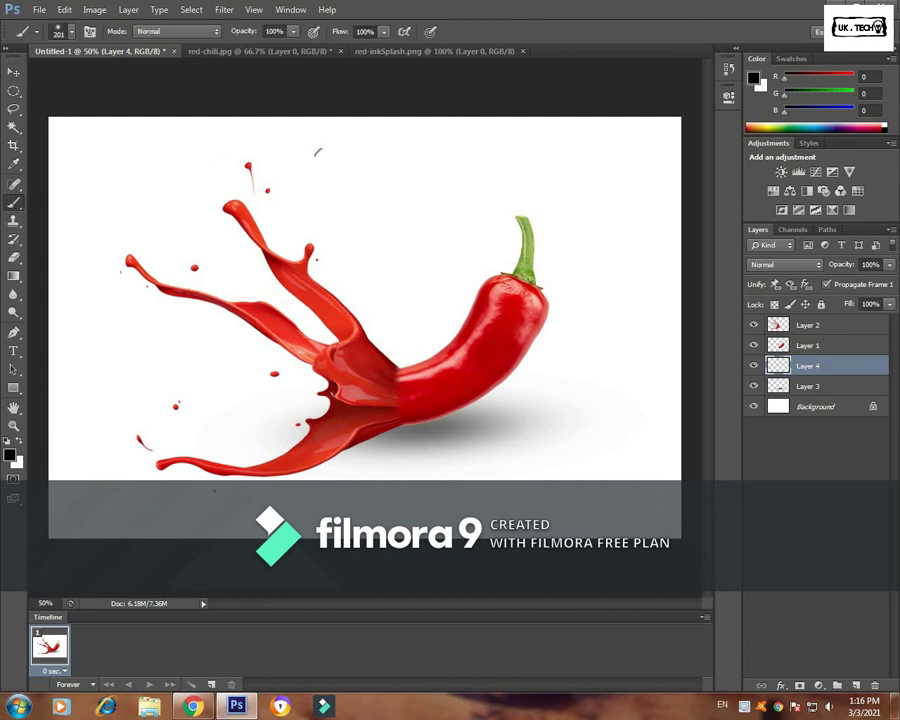
pyautogui.click(71, 36)
pyautogui.moveTo(110, 76); pyautogui.dragTo(97, 76)
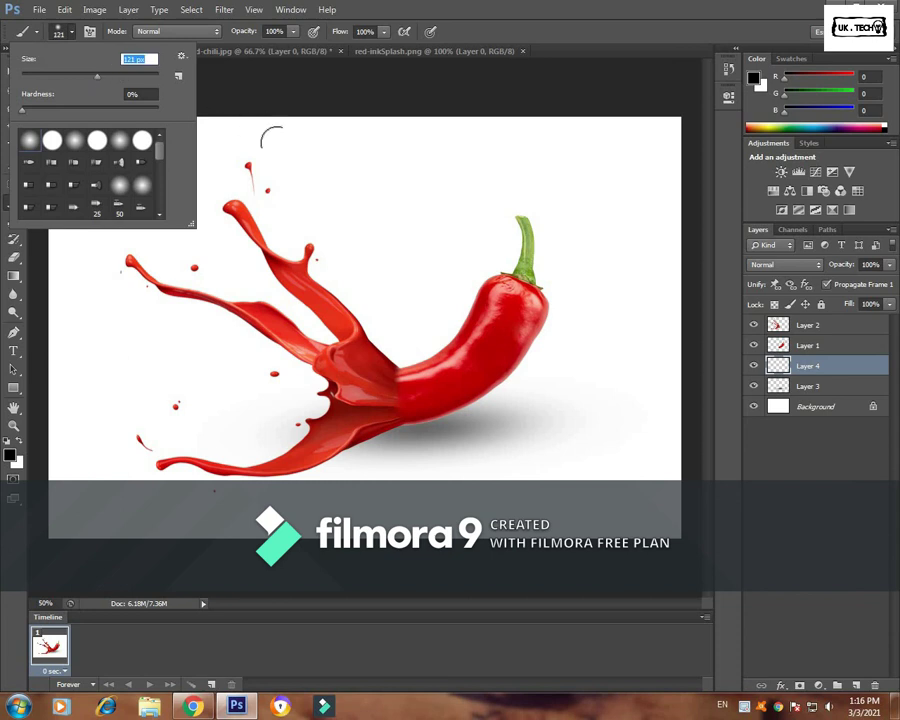
pyautogui.click(334, 172)
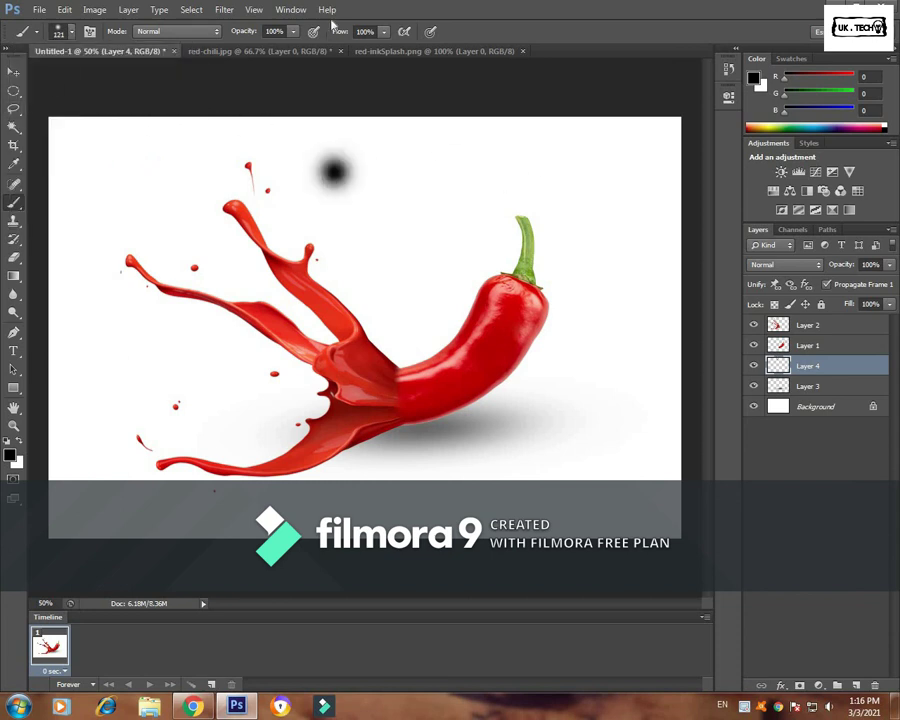
pyautogui.press('v')
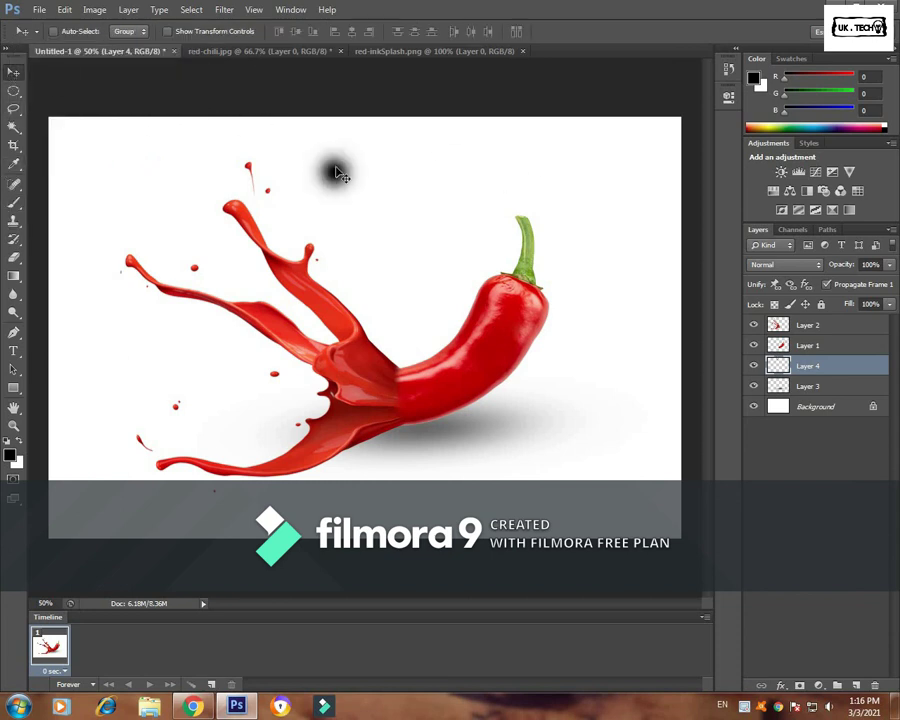
pyautogui.moveTo(374, 168)
pyautogui.mouseDown()
pyautogui.moveTo(383, 215)
pyautogui.moveTo(370, 205)
pyautogui.mouseUp()
# Step: Stretch the new dot into a flat, wide ellipse and set Layer 4 opacity to 52%
pyautogui.hotkey('ctrl', 't')
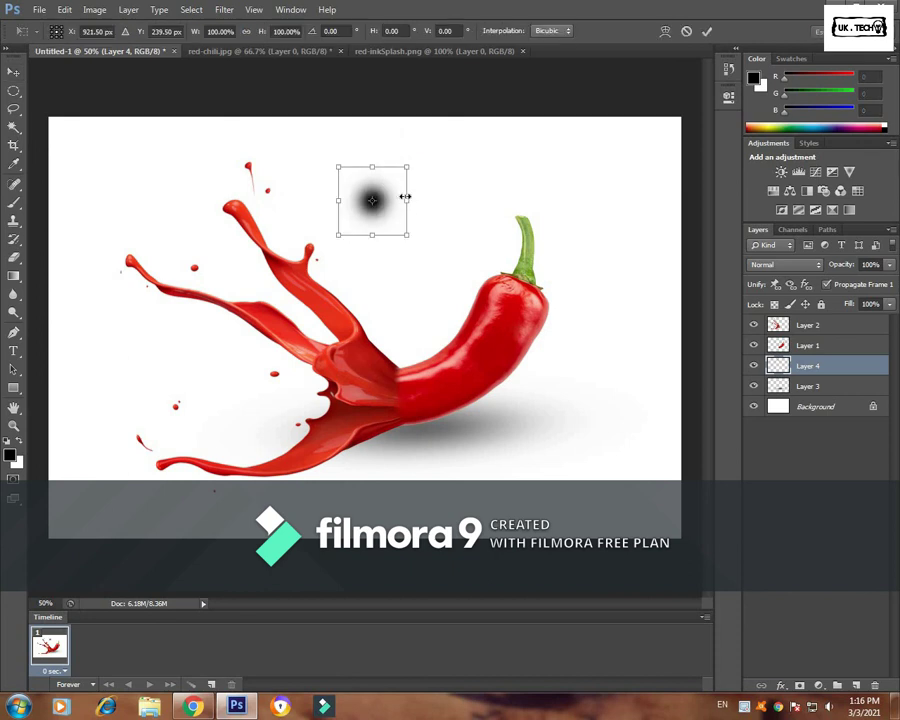
pyautogui.moveTo(405, 197); pyautogui.dragTo(618, 211)
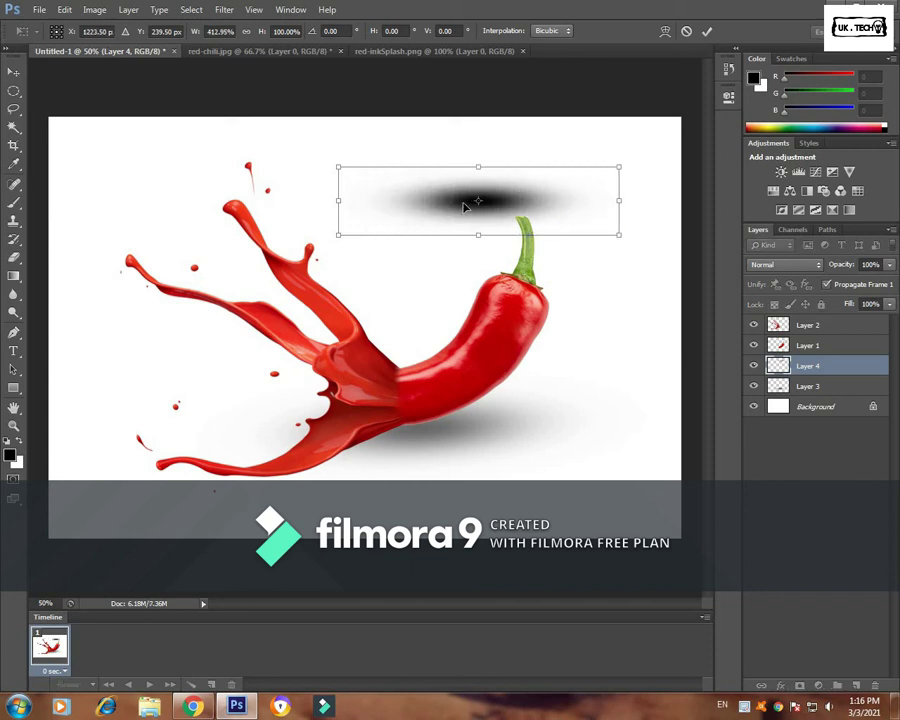
pyautogui.moveTo(478, 167); pyautogui.dragTo(478, 175)
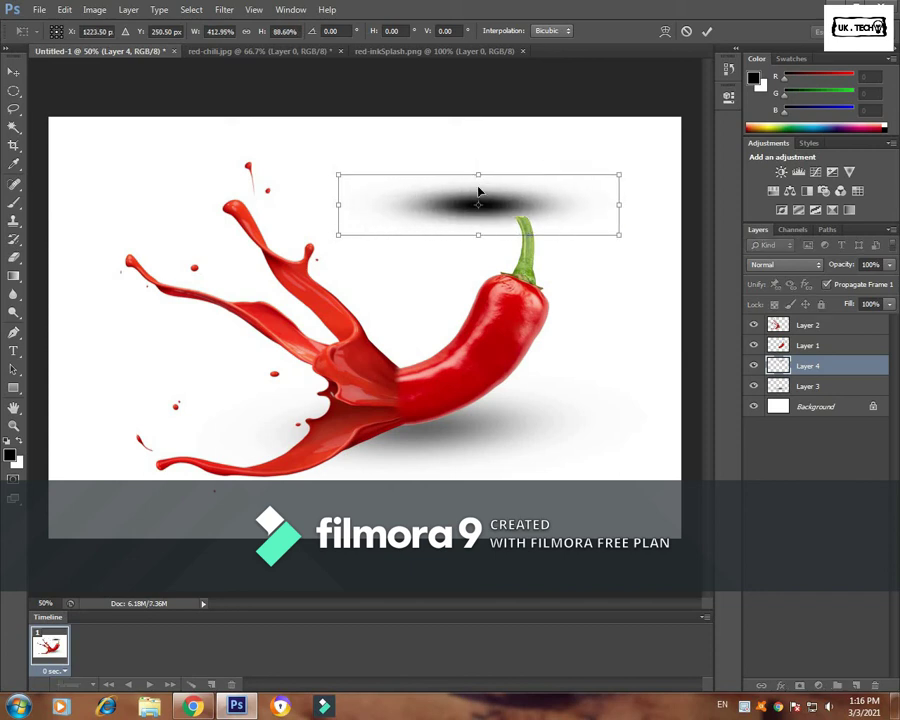
pyautogui.click(892, 264)
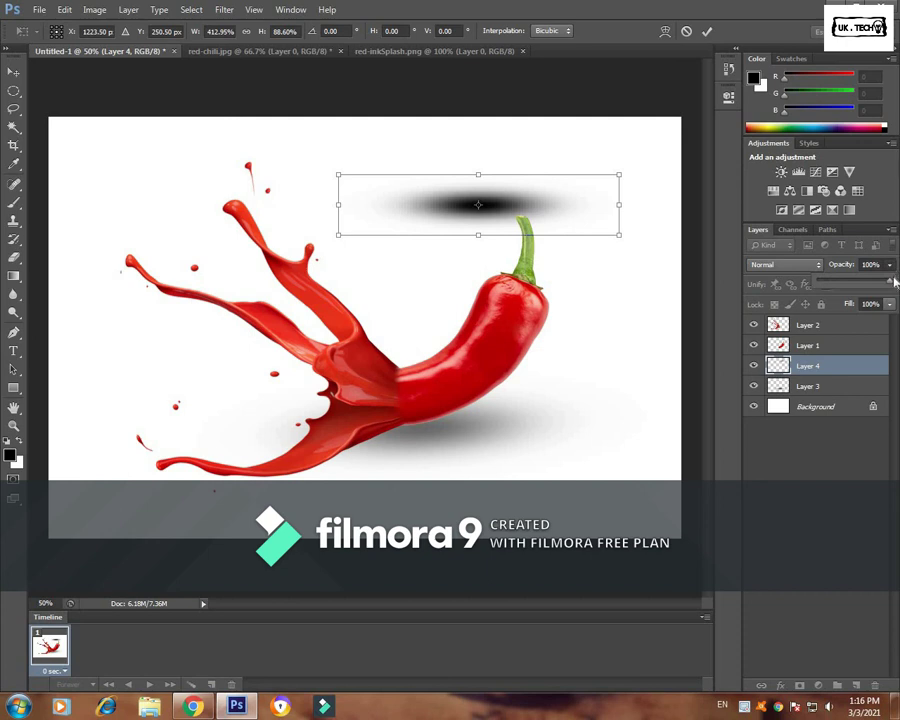
pyautogui.moveTo(890, 284); pyautogui.dragTo(855, 287)
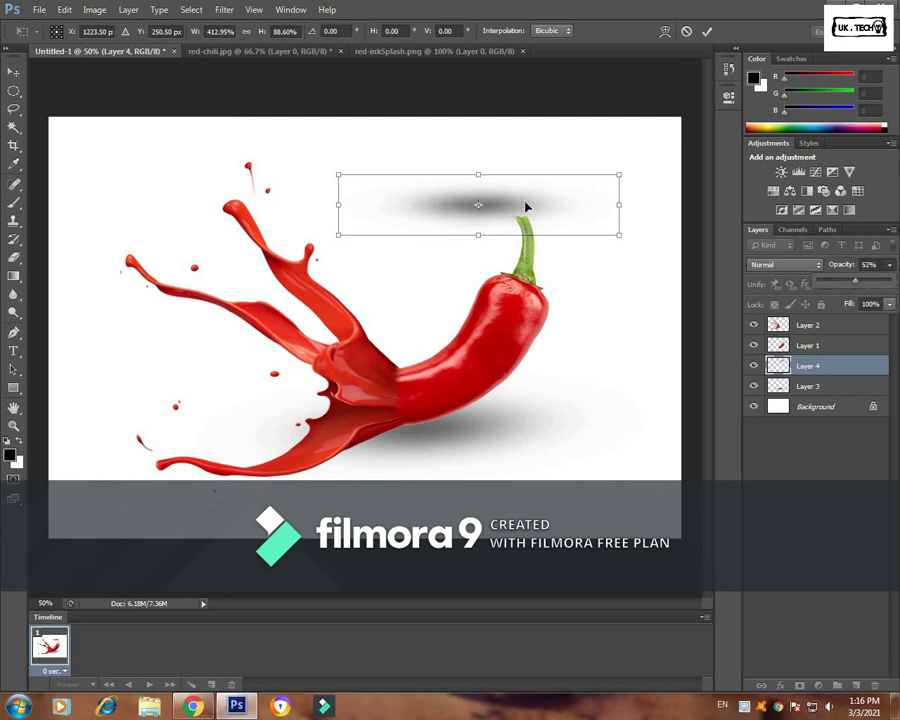
# Step: Move the streak under the lower splash, widen it to about 455%, and commit
pyautogui.moveTo(527, 207)
pyautogui.mouseDown()
pyautogui.moveTo(270, 490)
pyautogui.moveTo(287, 489)
pyautogui.mouseUp()
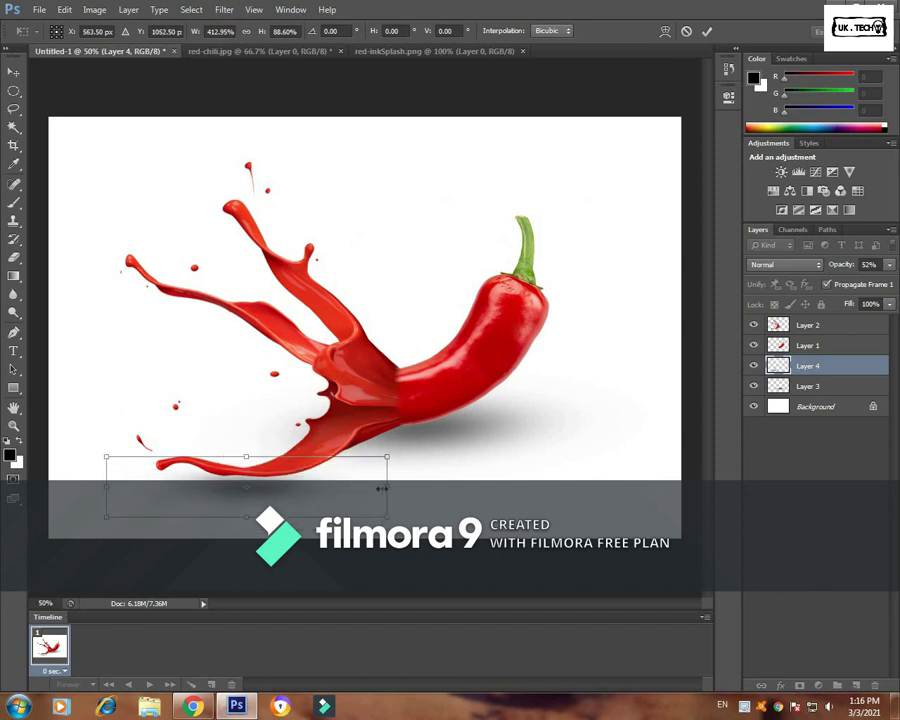
pyautogui.moveTo(381, 489); pyautogui.dragTo(413, 489)
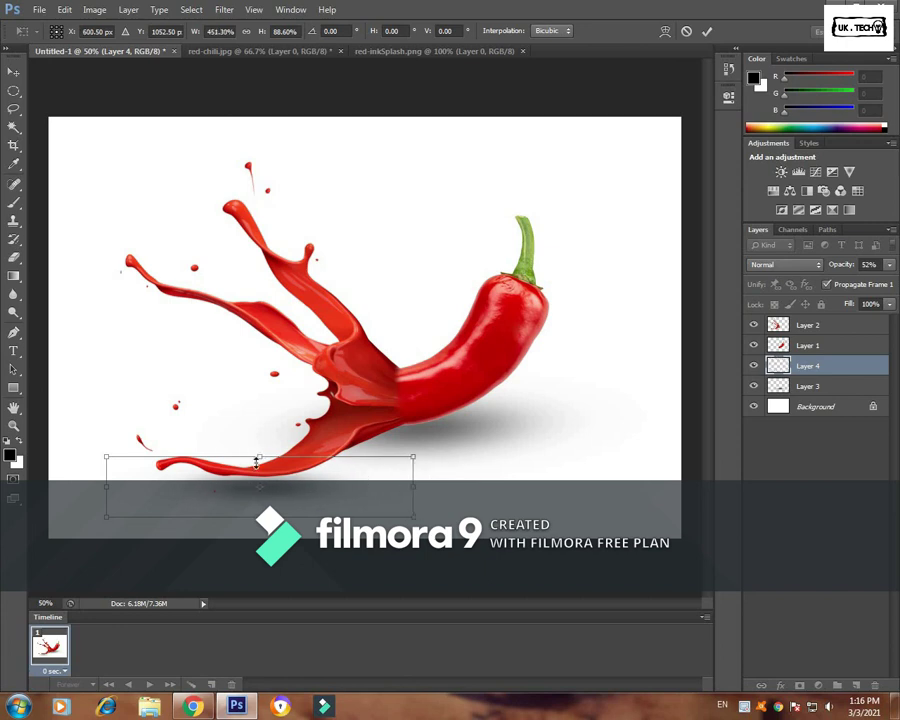
pyautogui.moveTo(104, 487); pyautogui.dragTo(101, 487)
pyautogui.moveTo(281, 497); pyautogui.dragTo(277, 492)
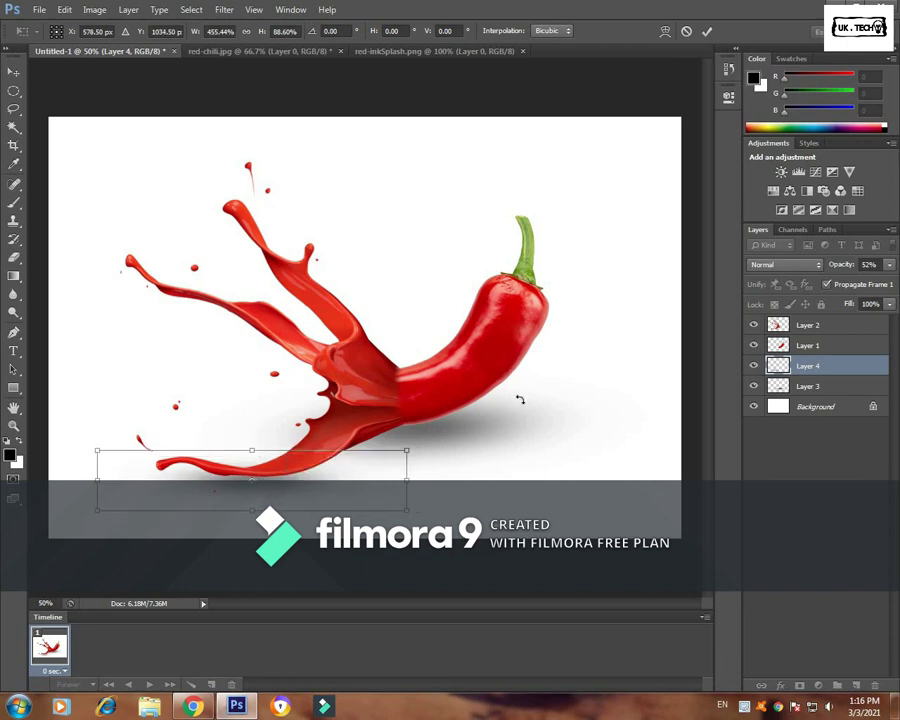
pyautogui.press('Return')
# Step: Select Layers 1, 2, 3 and 4 together and merge them into a single Layer 2
pyautogui.press('x')
pyautogui.keyDown('shift'); pyautogui.click(842, 385); pyautogui.keyUp('shift')
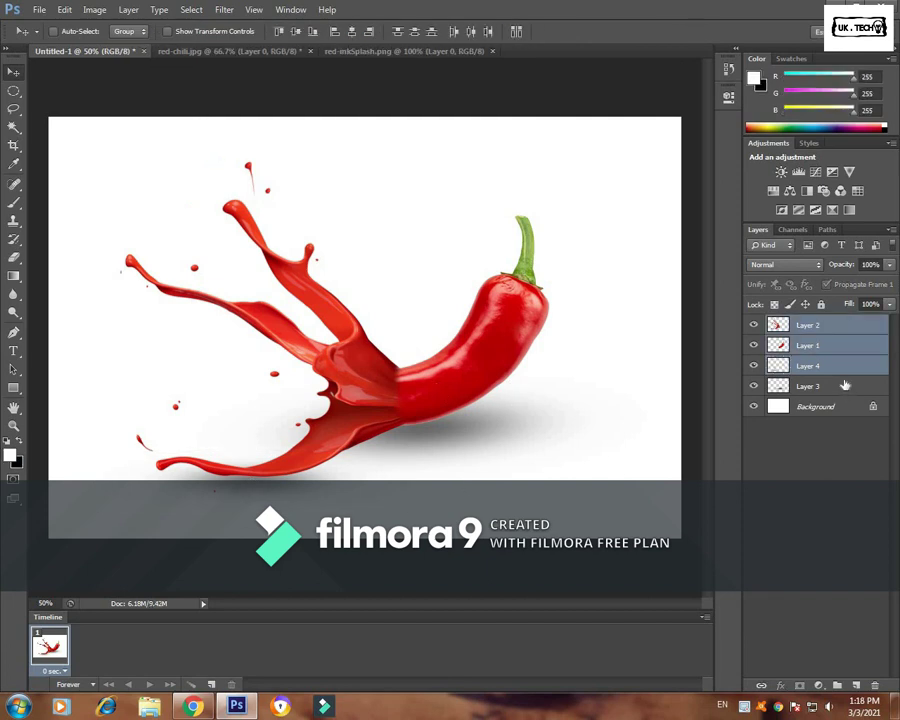
pyautogui.keyDown('shift'); pyautogui.click(838, 325); pyautogui.keyUp('shift')
pyautogui.keyDown('shift'); pyautogui.click(855, 389); pyautogui.keyUp('shift')
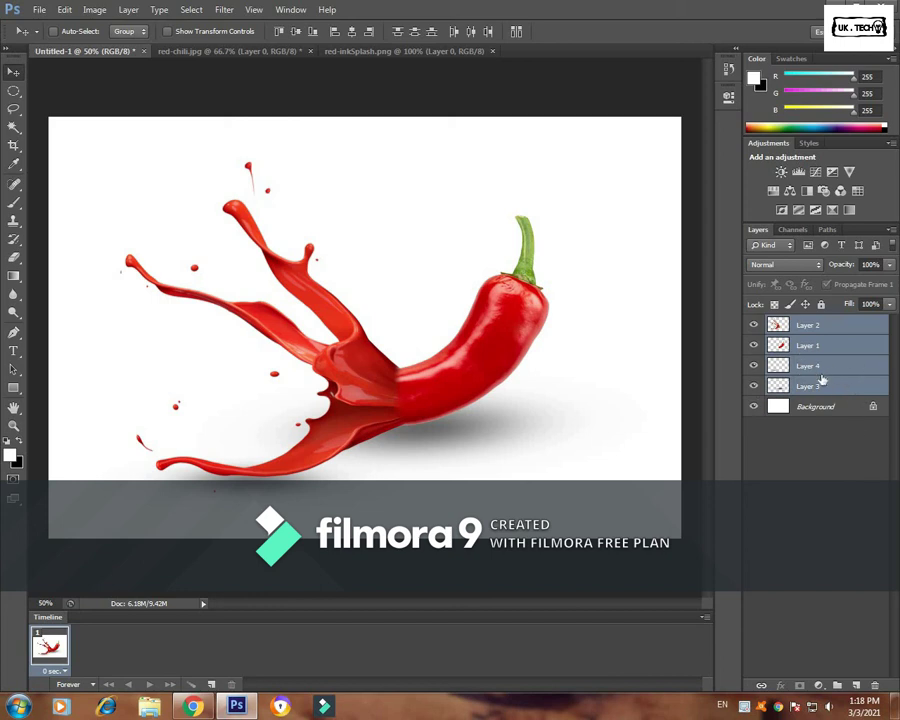
pyautogui.hotkey('ctrl', 'e')
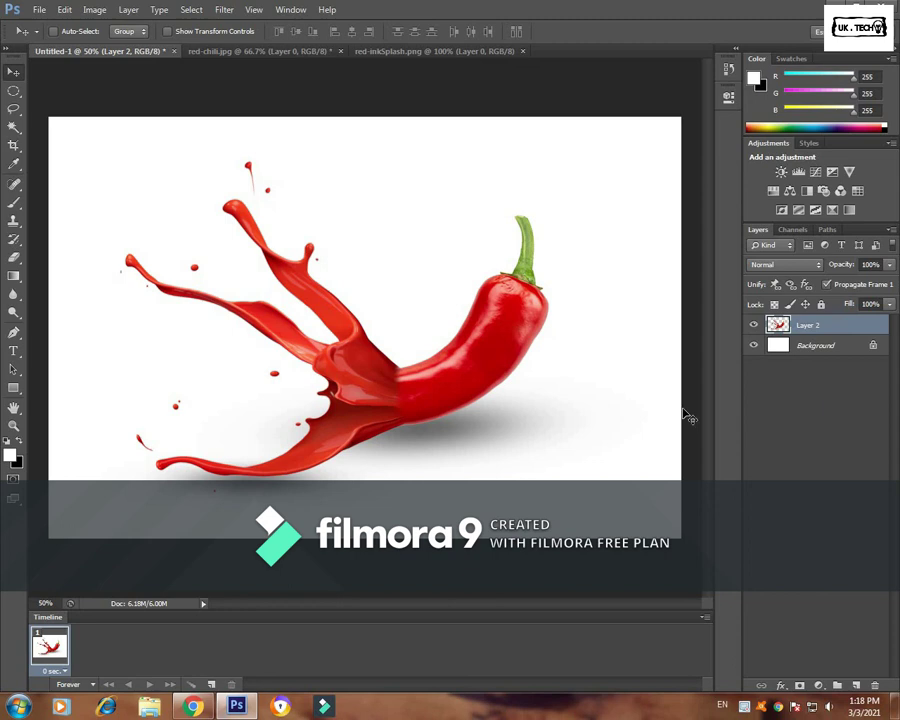
pyautogui.click(819, 685)
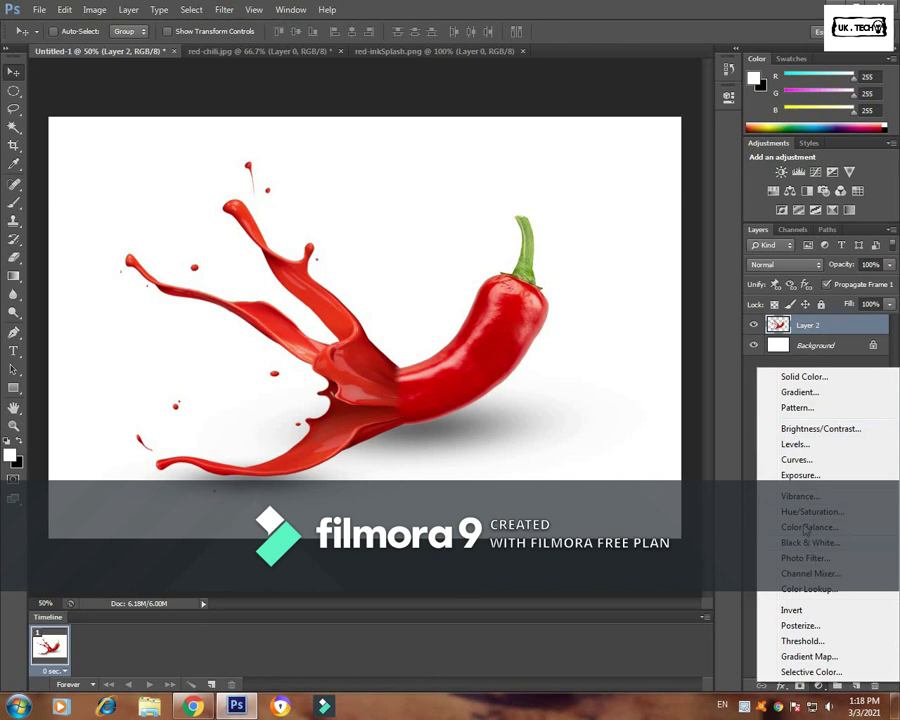
# Step: Add a Brightness/Contrast adjustment layer with Brightness −26 and Contrast brought back near 0
pyautogui.click(785, 429)
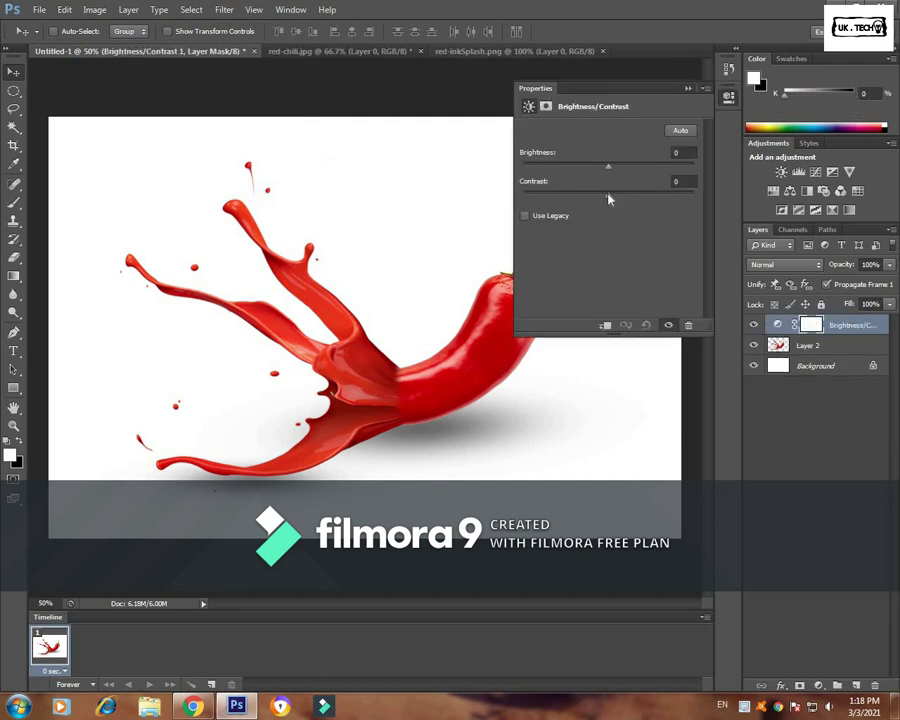
pyautogui.moveTo(610, 199)
pyautogui.mouseDown()
pyautogui.moveTo(562, 209)
pyautogui.moveTo(652, 202)
pyautogui.moveTo(644, 202)
pyautogui.mouseUp()
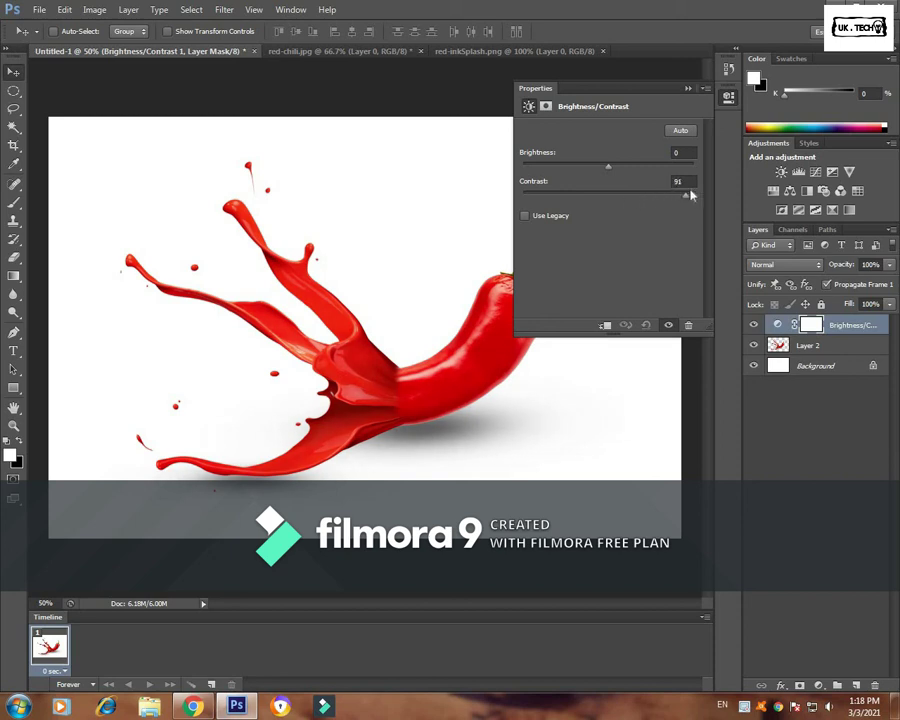
pyautogui.moveTo(673, 202); pyautogui.dragTo(651, 201)
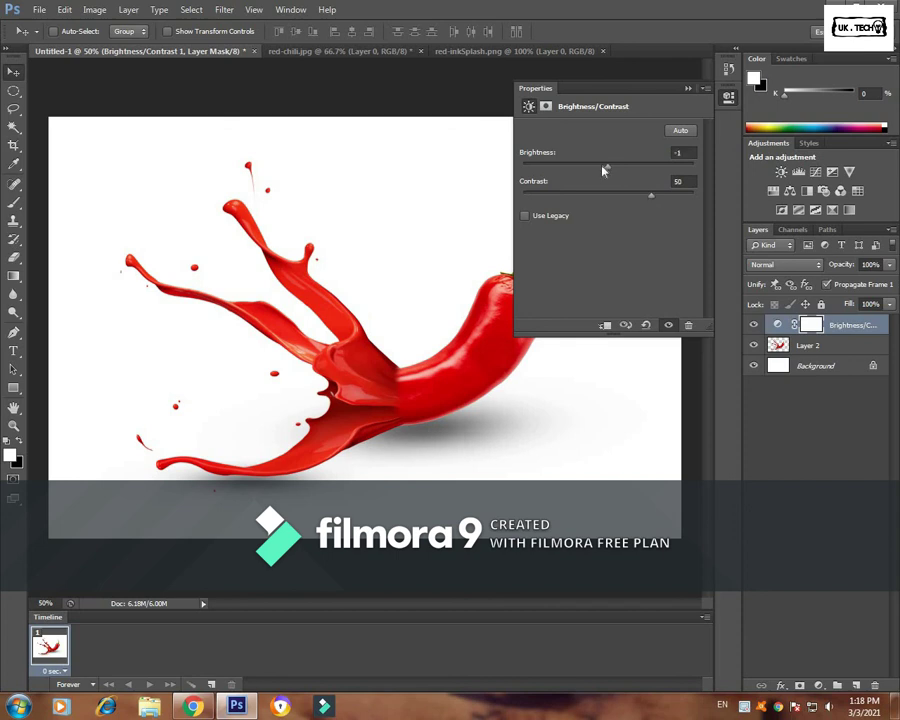
pyautogui.moveTo(603, 168)
pyautogui.mouseDown()
pyautogui.moveTo(566, 170)
pyautogui.moveTo(584, 170)
pyautogui.mouseUp()
pyautogui.moveTo(616, 175); pyautogui.dragTo(593, 179)
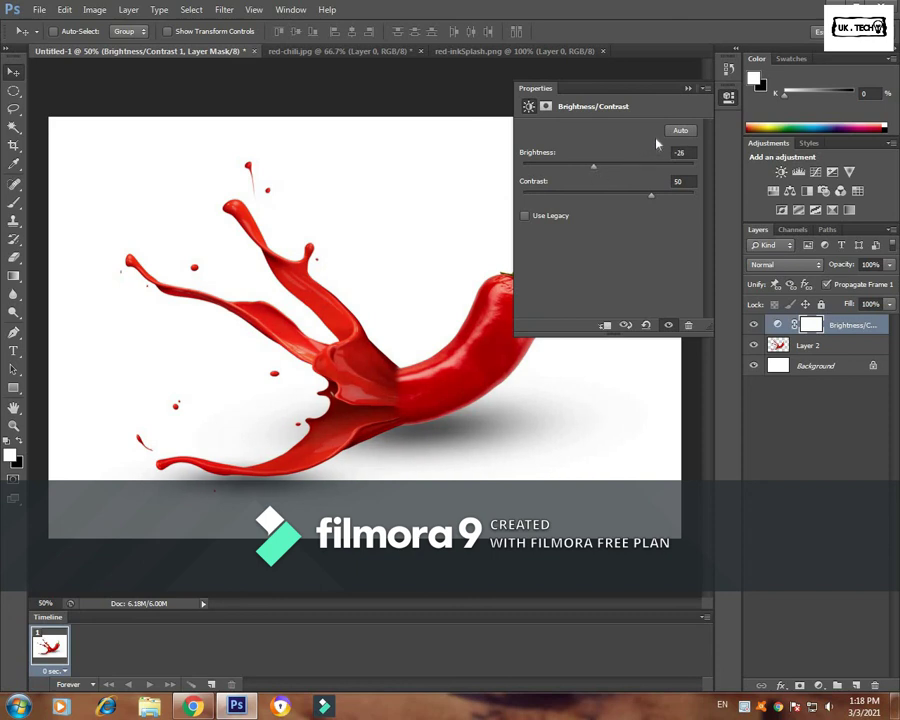
pyautogui.moveTo(652, 194)
pyautogui.mouseDown()
pyautogui.moveTo(570, 215)
pyautogui.moveTo(615, 203)
pyautogui.mouseUp()
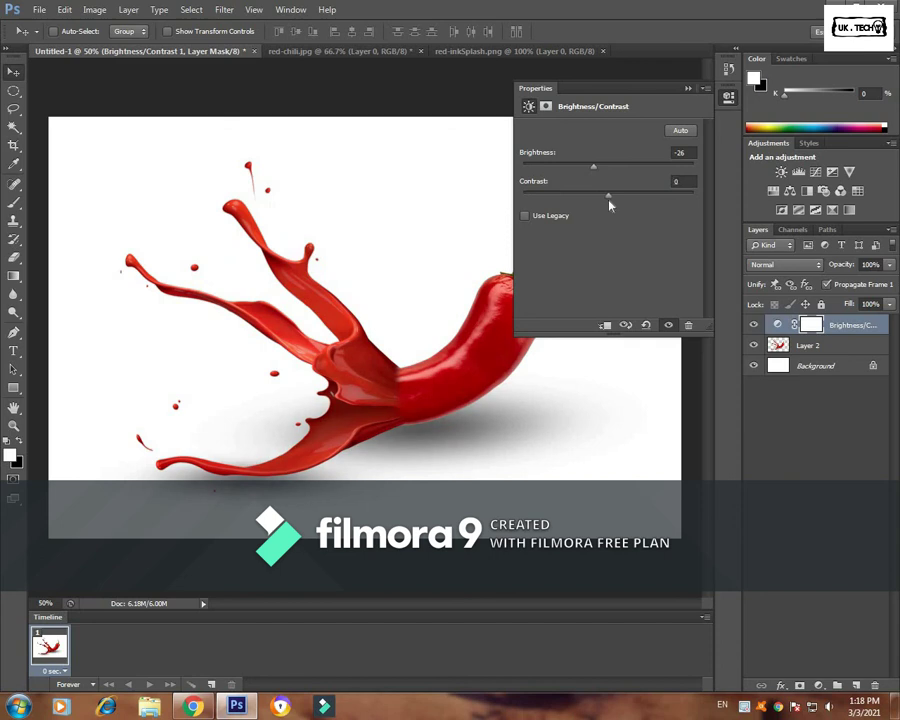
pyautogui.click(687, 89)
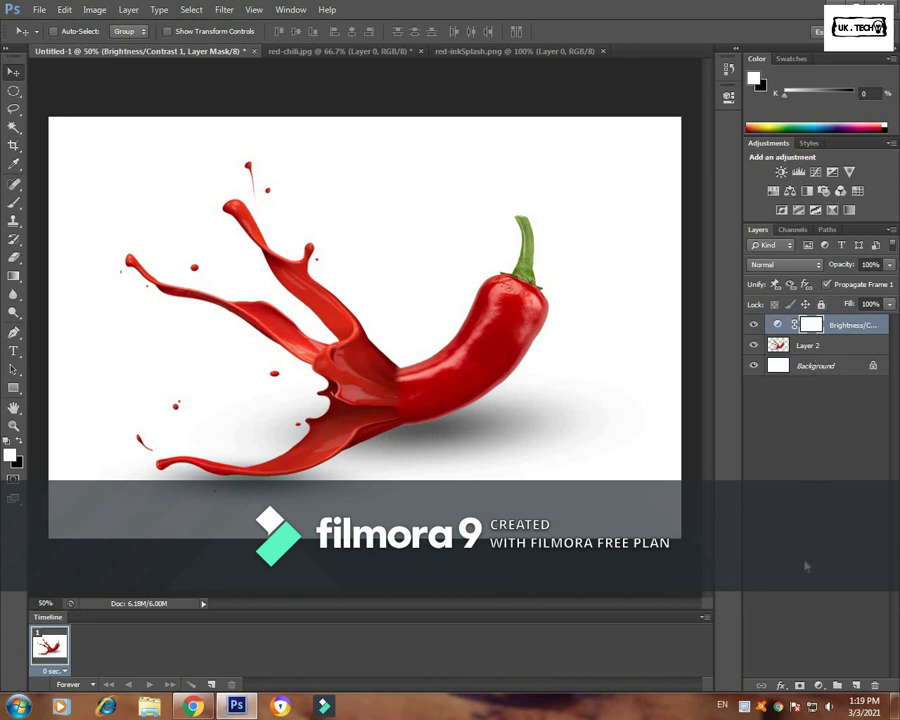
pyautogui.click(820, 686)
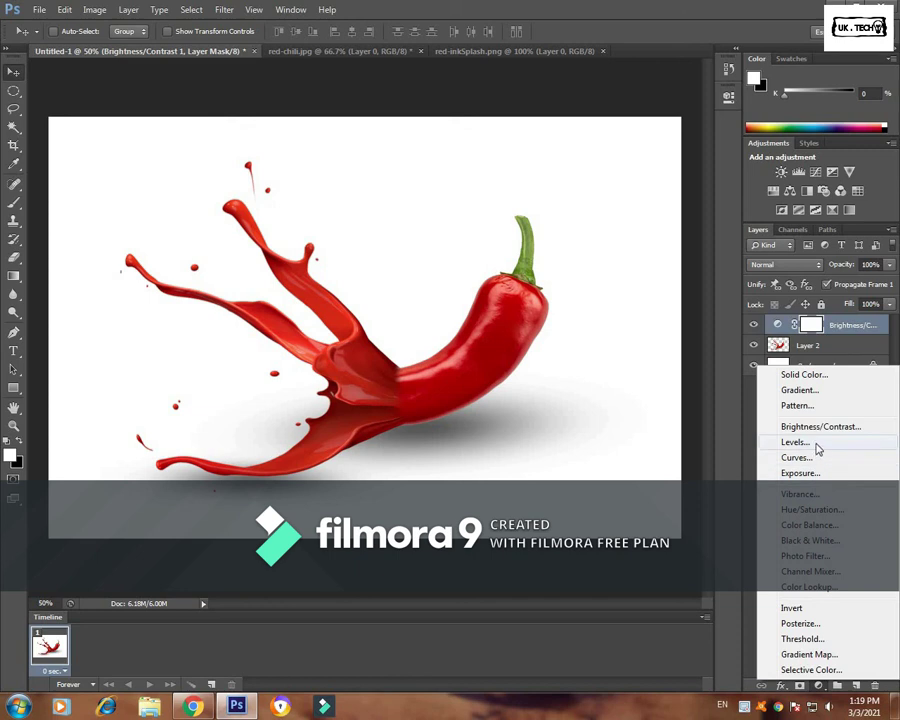
# Step: Add a Levels adjustment with input levels 7 / 0.80 / 241 and output levels 1 / 220
pyautogui.click(817, 442)
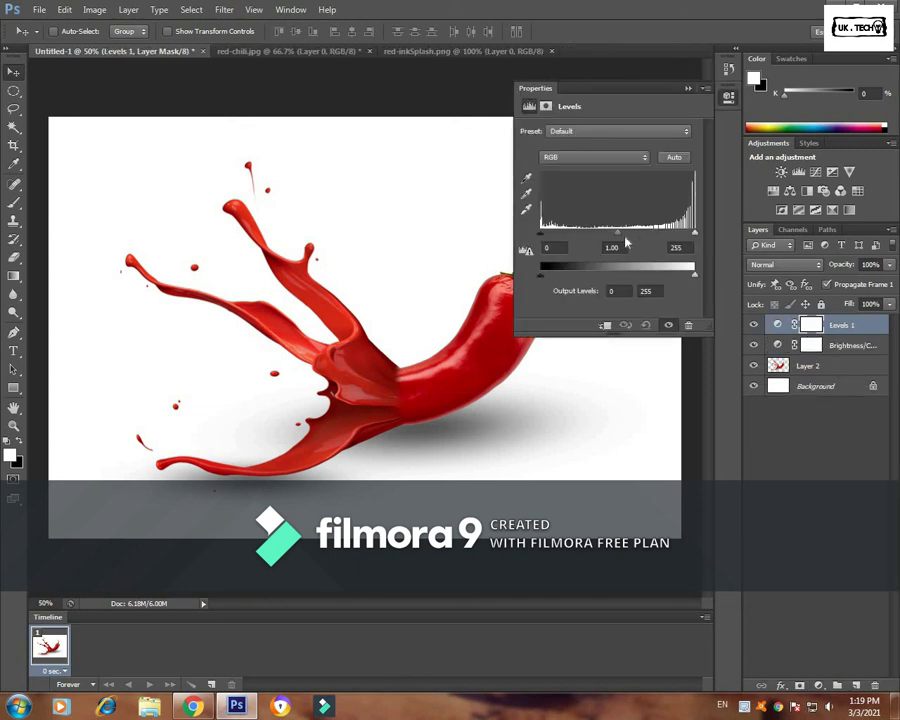
pyautogui.moveTo(622, 235); pyautogui.dragTo(631, 237)
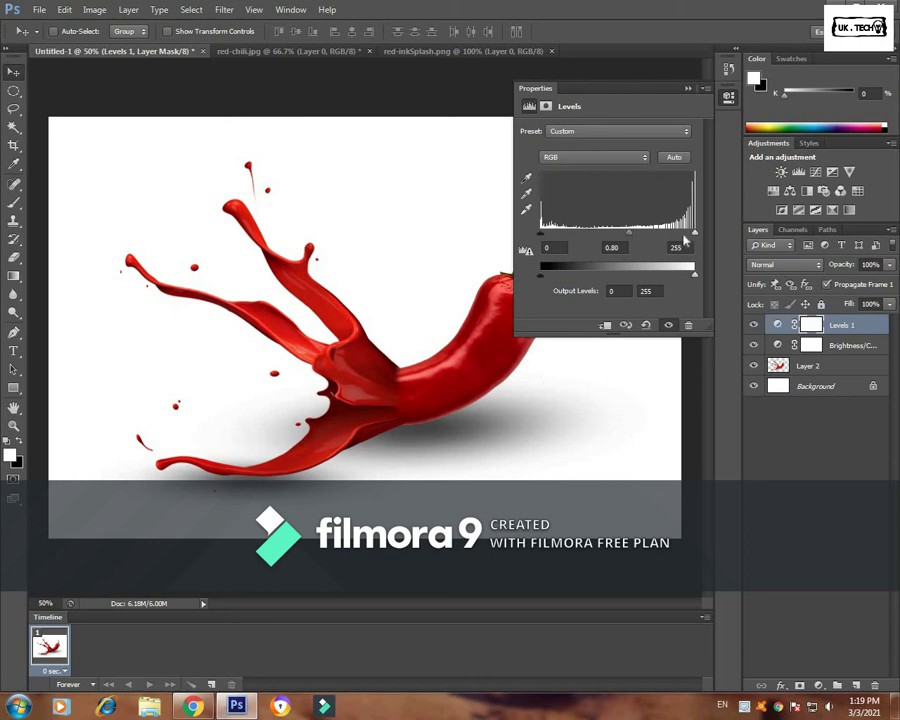
pyautogui.moveTo(694, 233); pyautogui.dragTo(687, 235)
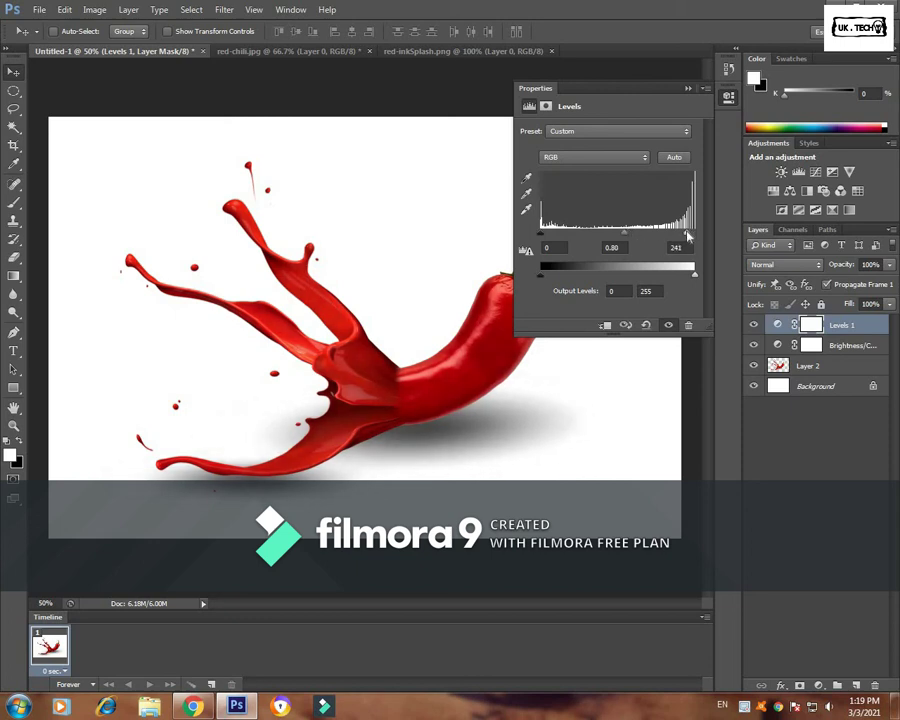
pyautogui.moveTo(540, 236)
pyautogui.mouseDown()
pyautogui.moveTo(550, 238)
pyautogui.moveTo(543, 276)
pyautogui.mouseUp()
pyautogui.moveTo(697, 278); pyautogui.dragTo(673, 279)
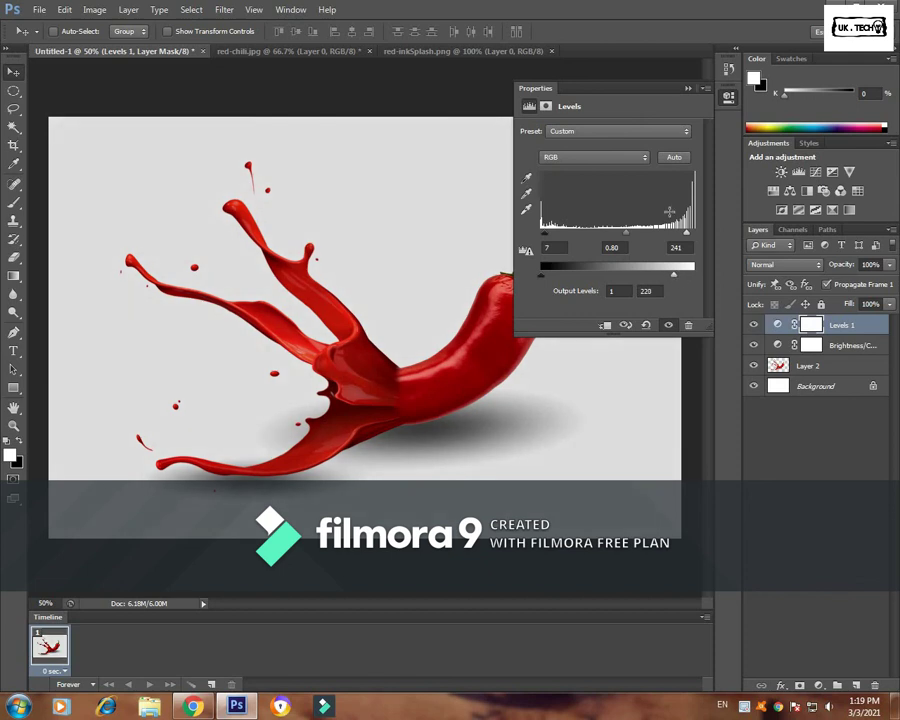
pyautogui.click(688, 89)
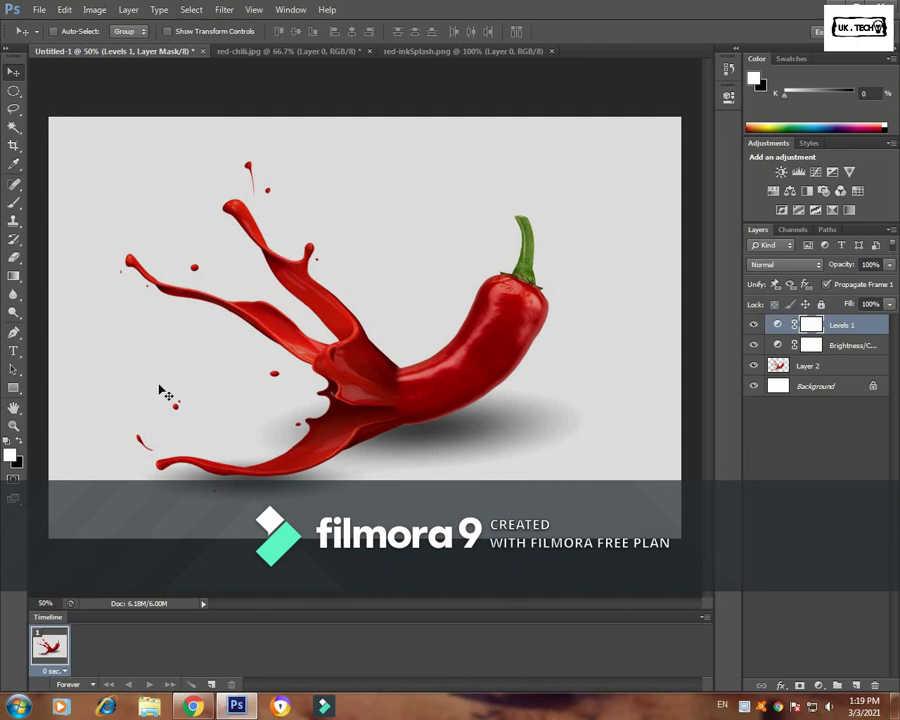
# Step: Draw an elliptical marquee around the chili and splash, then shift it into place
pyautogui.click(14, 184)
pyautogui.moveTo(90, 168); pyautogui.dragTo(624, 512)
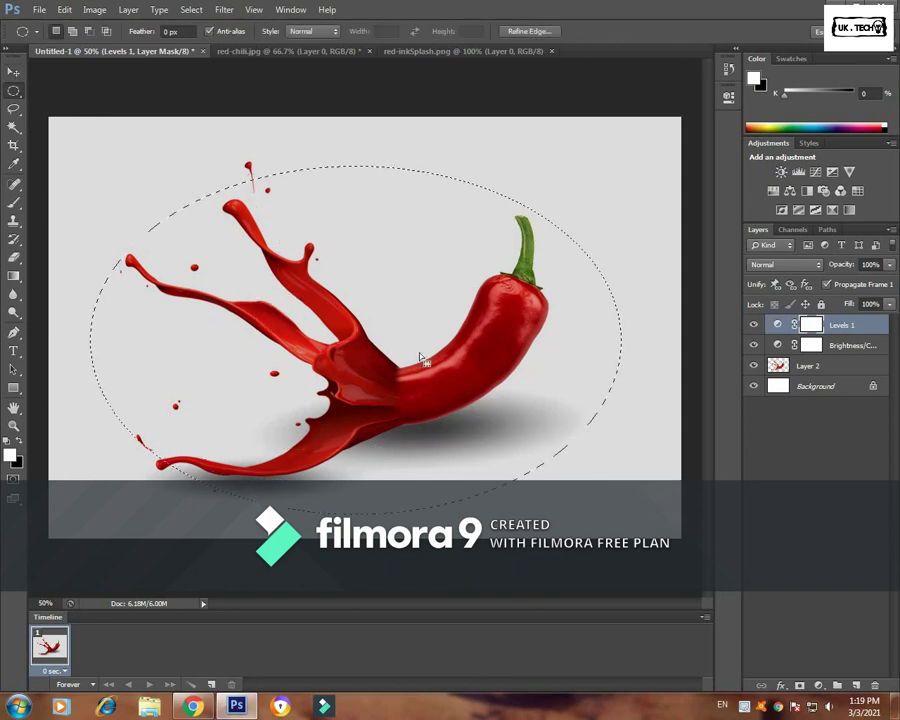
pyautogui.moveTo(418, 356)
pyautogui.mouseDown()
pyautogui.moveTo(380, 297)
pyautogui.moveTo(392, 284)
pyautogui.mouseUp()
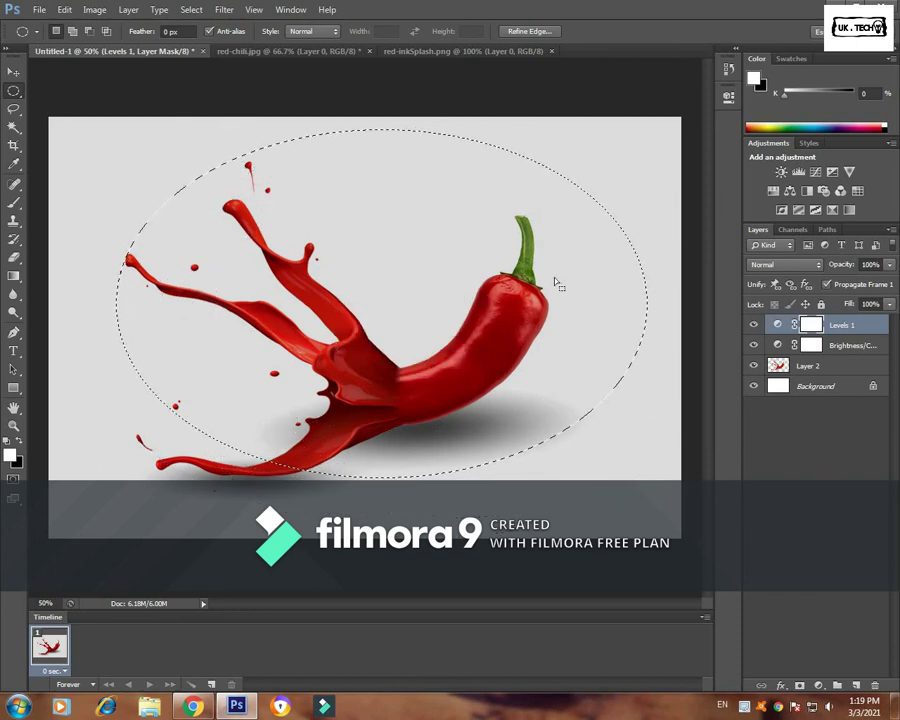